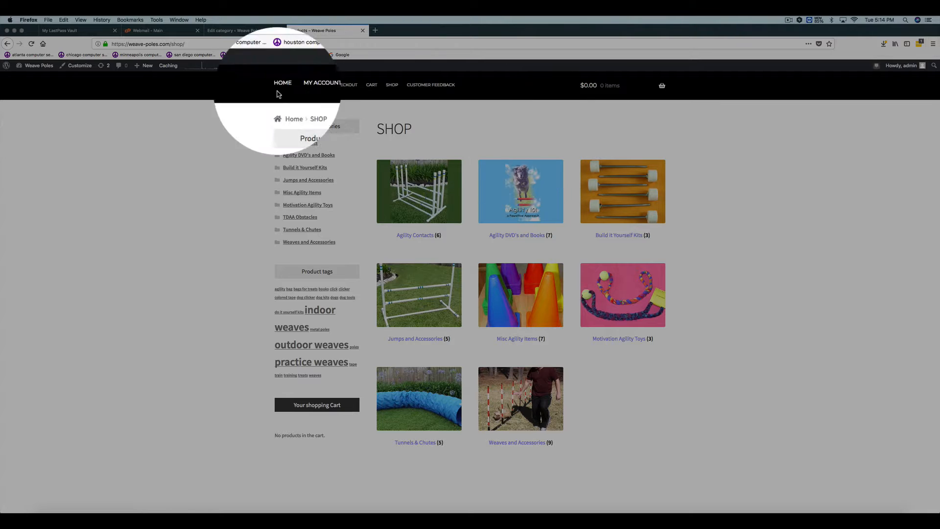
- In the store's product categories, fill in a new category named Dog Treats with the slug dog_treats, without submitting it
left_click(240, 41)
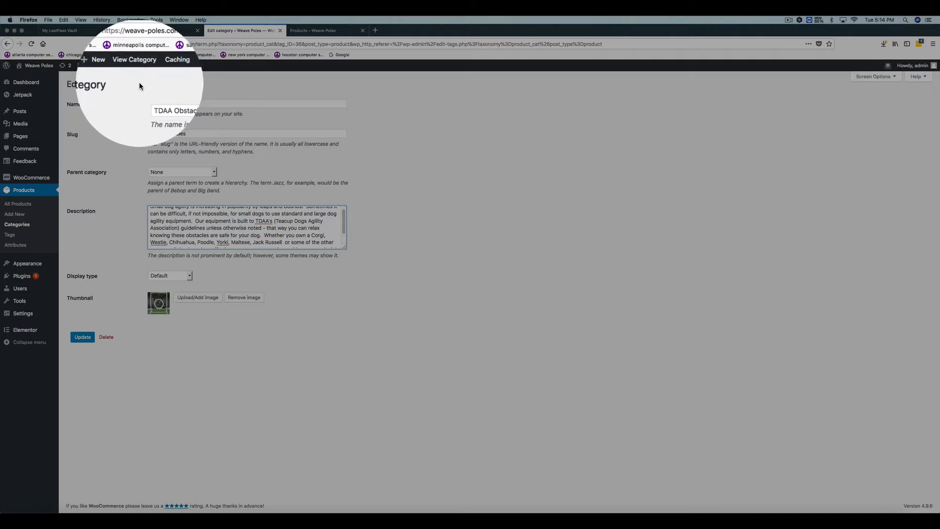
left_click(25, 224)
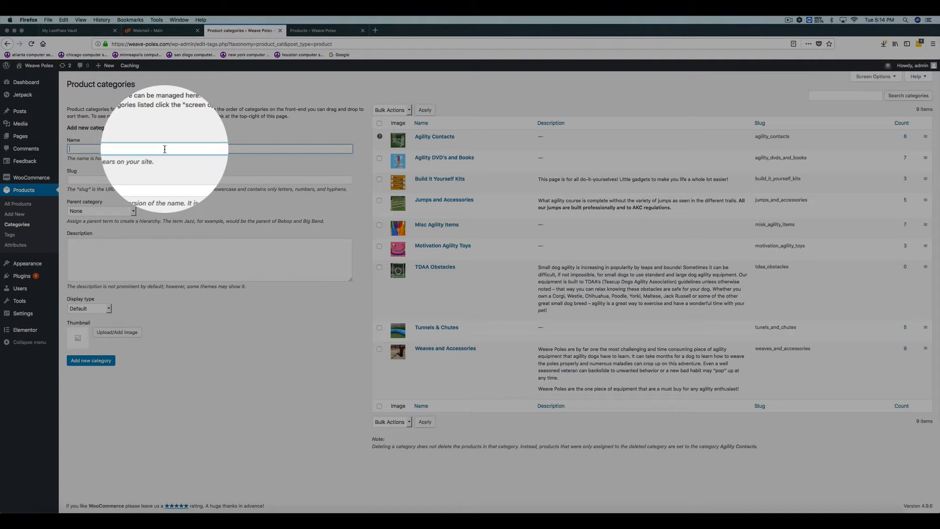
type("Dog Treats")
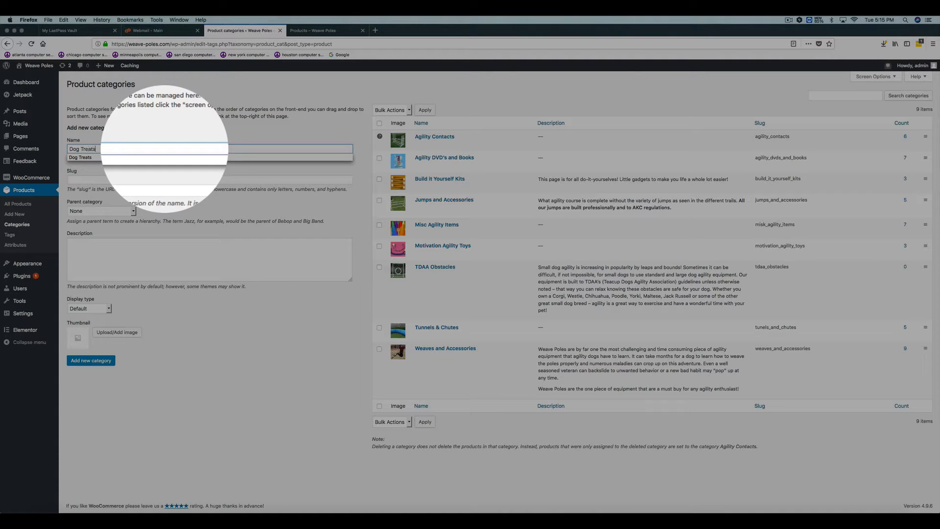
key("Tab")
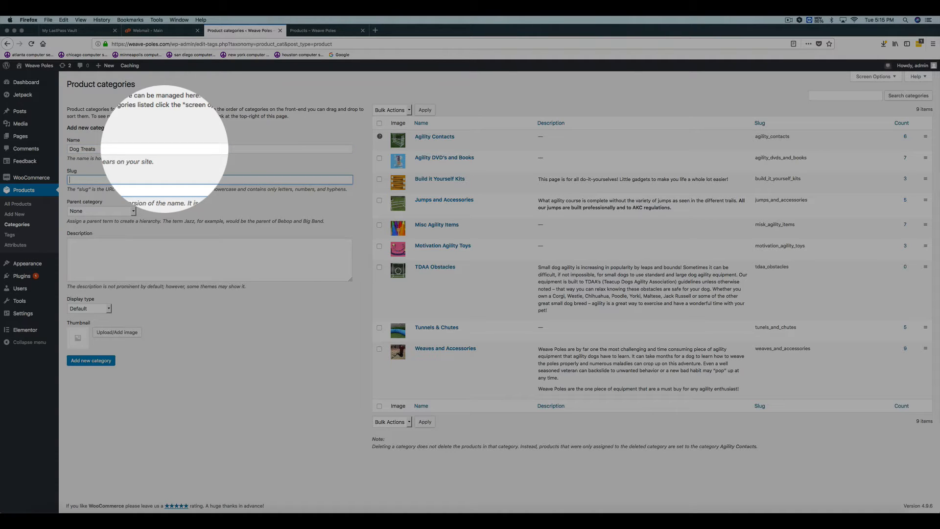
type("dog_treats")
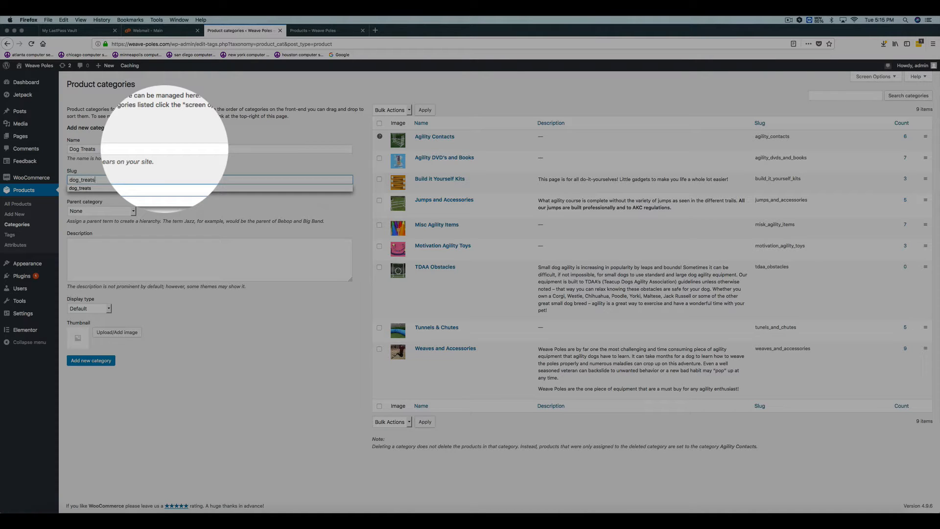
key("Tab")
left_click(102, 245)
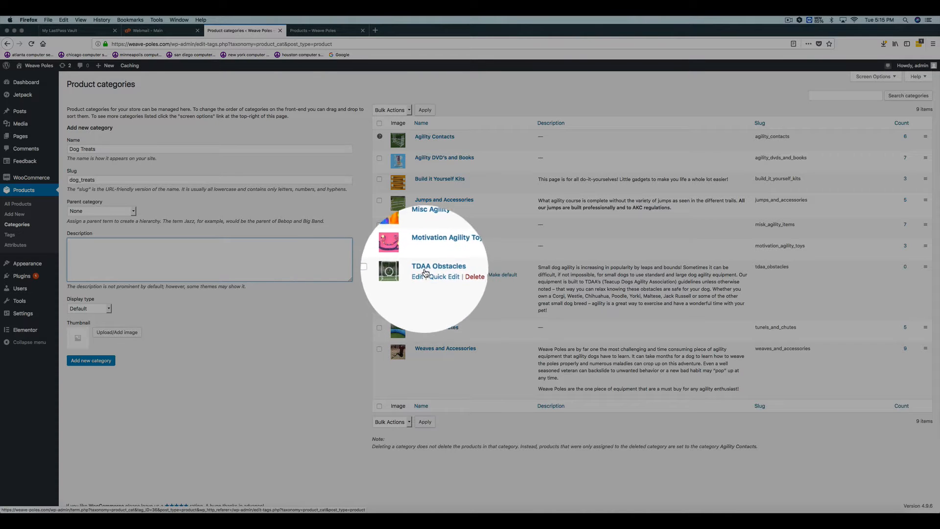
- Open the TDAA Obstacles category for editing and review its name, slug, parent category and description
left_click(419, 276)
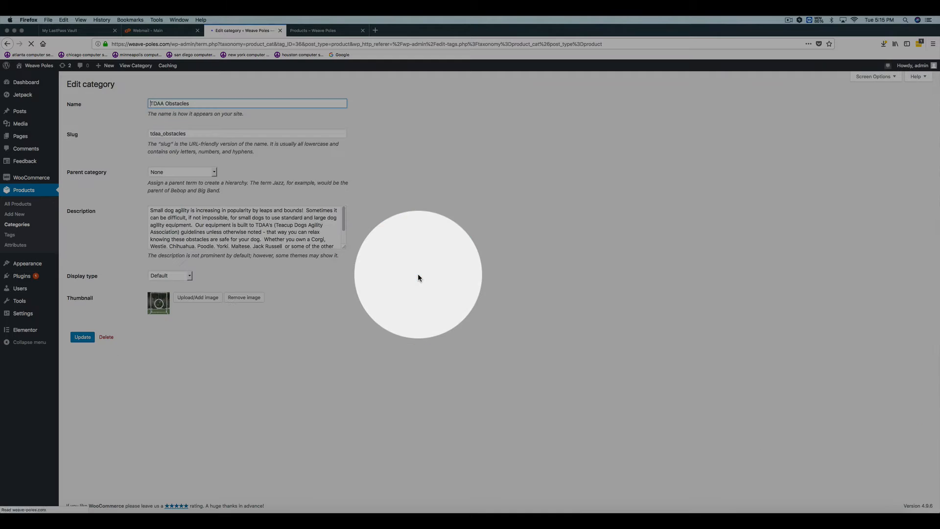
left_click(172, 104)
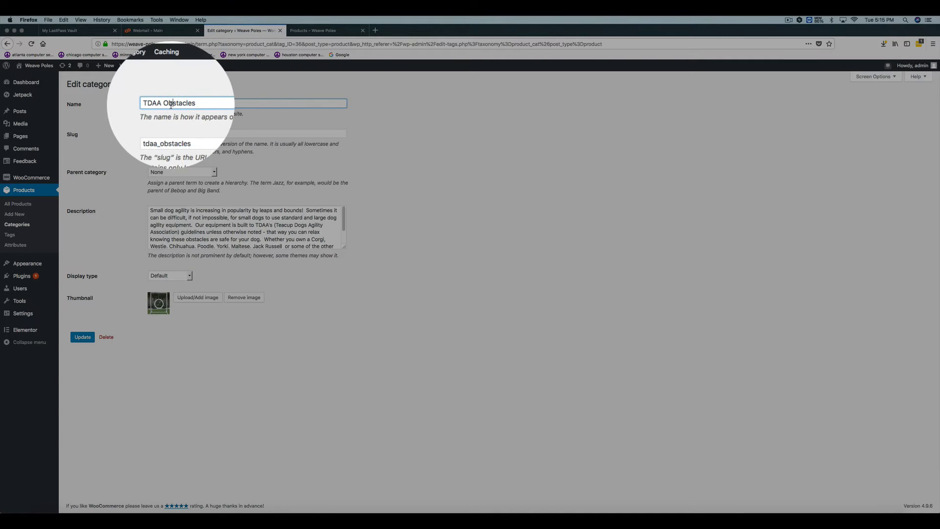
double_click(188, 134)
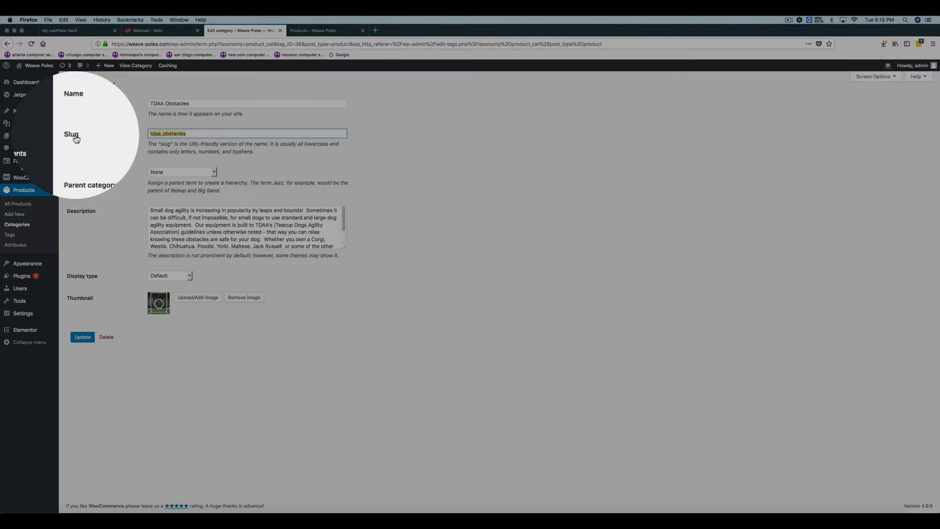
left_click(184, 135)
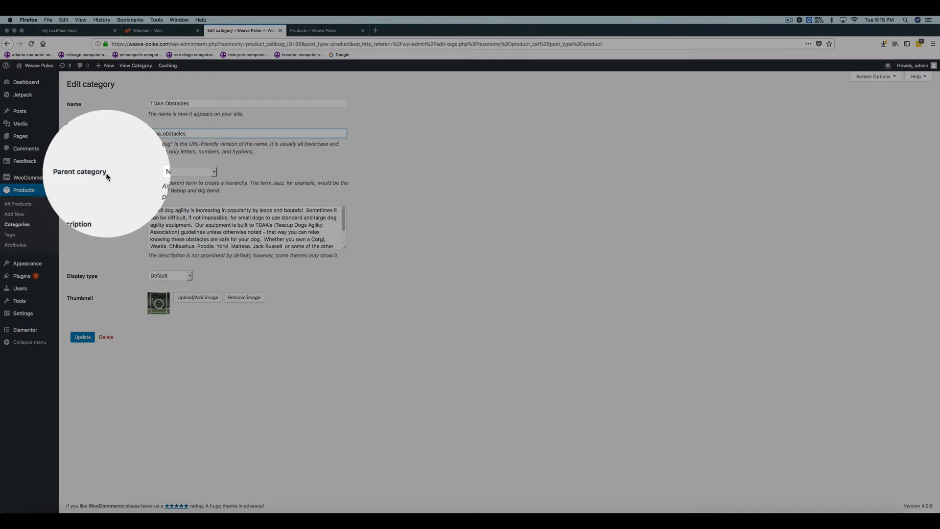
left_click(214, 172)
left_click(246, 167)
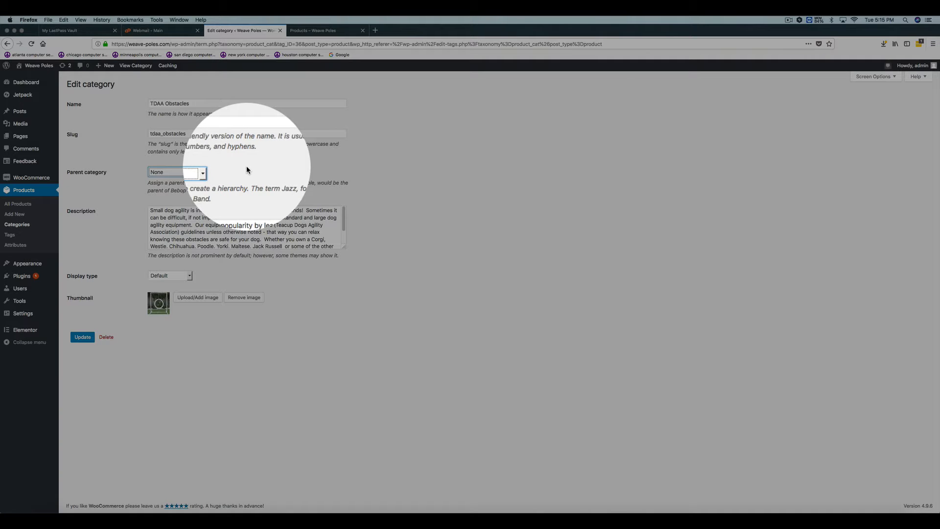
left_click(185, 220)
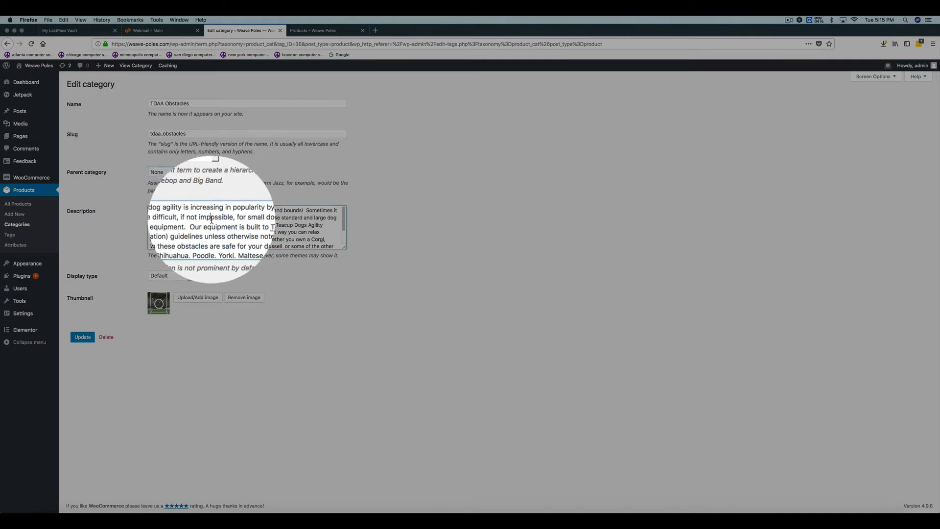
left_click_drag(187, 217, 220, 218)
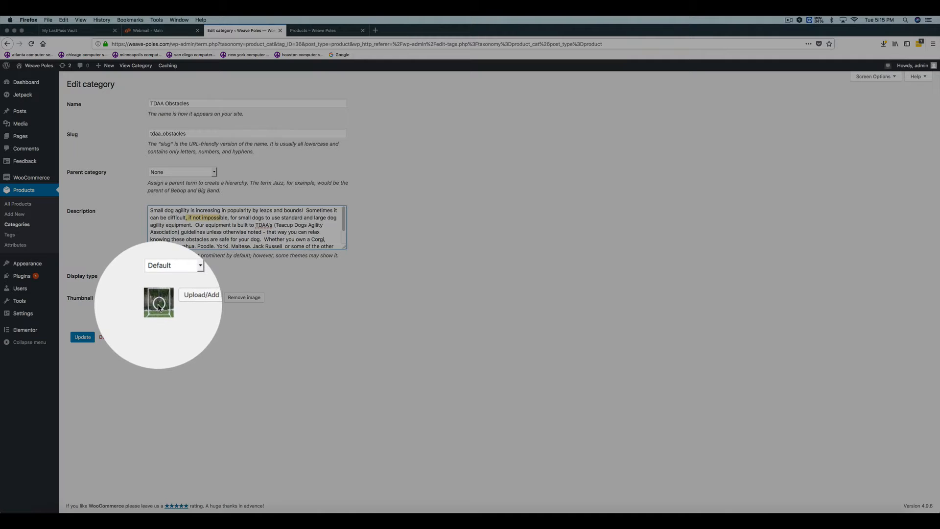
- View the TDAA Obstacles category on the shop site and compare its description with the text in the category editor
left_click(322, 32)
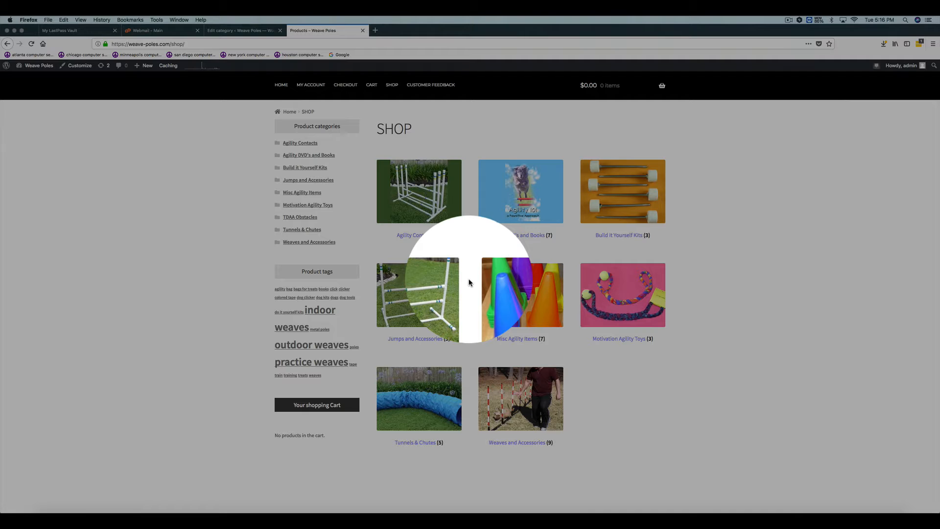
left_click(300, 217)
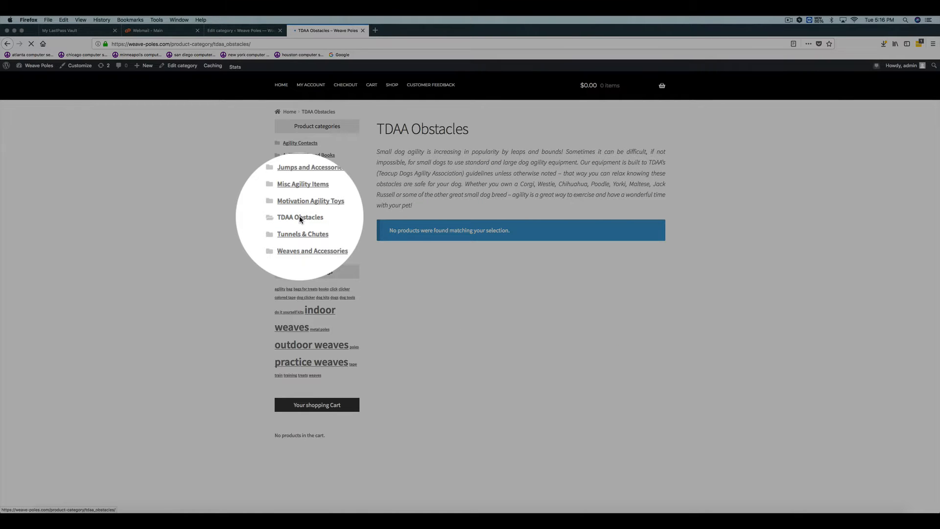
left_click_drag(377, 151, 490, 194)
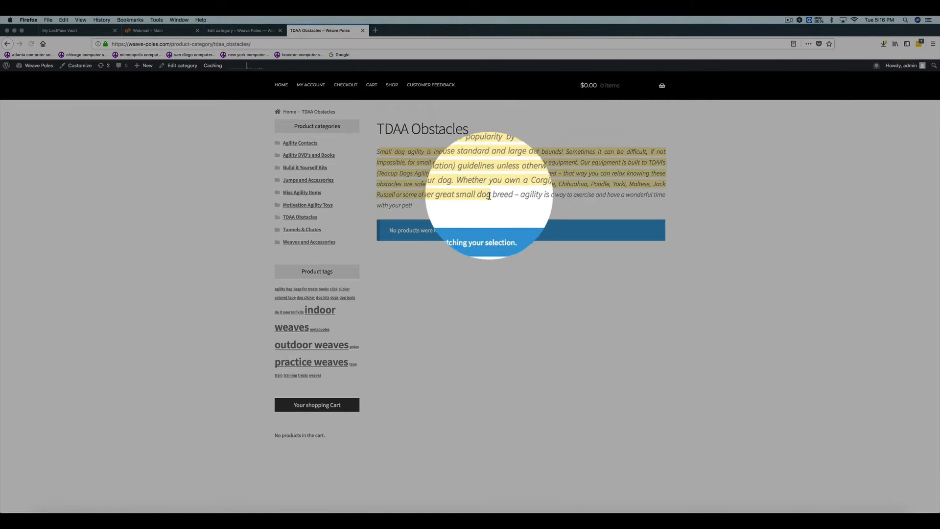
left_click(242, 31)
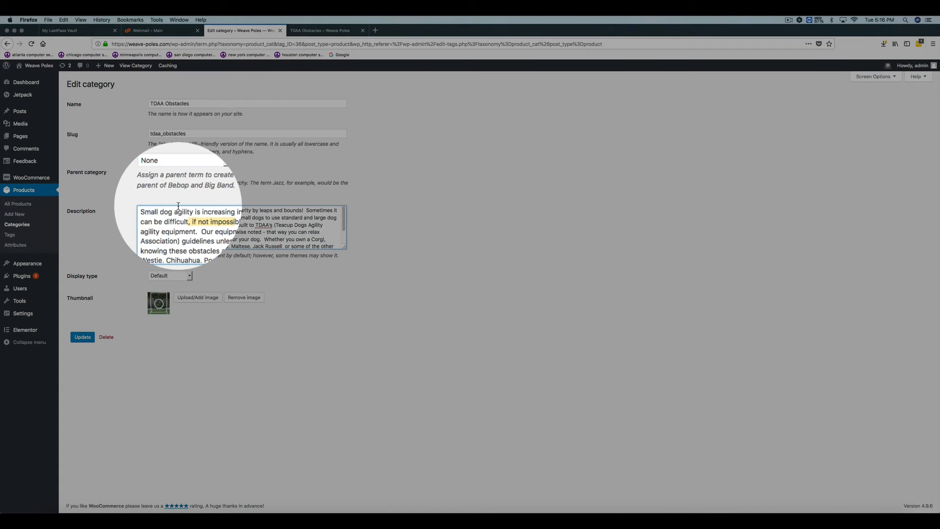
left_click(323, 30)
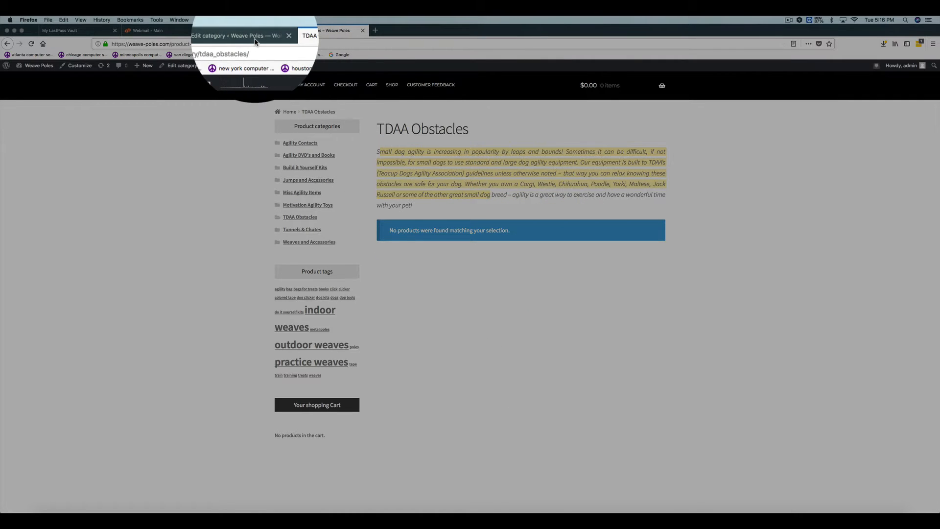
left_click(235, 35)
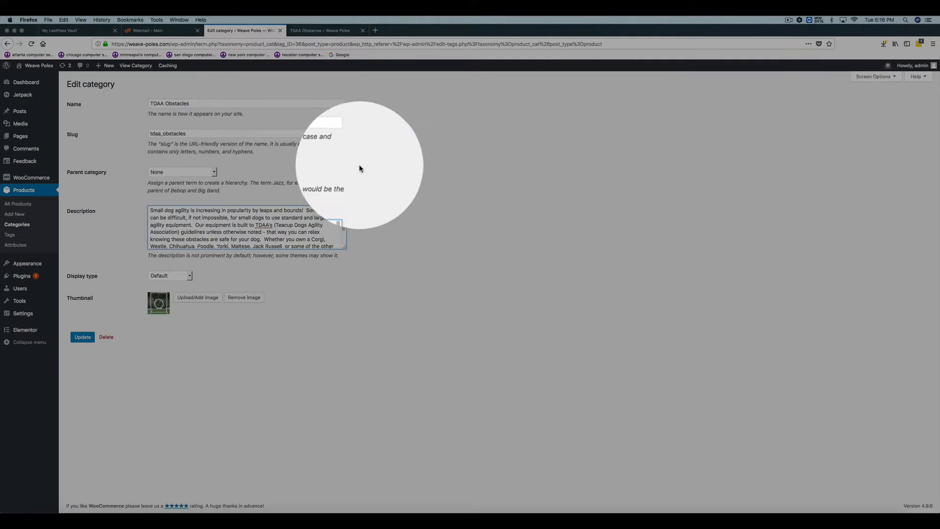
- Open a blank new product form and examine its product name and description fields
left_click(430, 177)
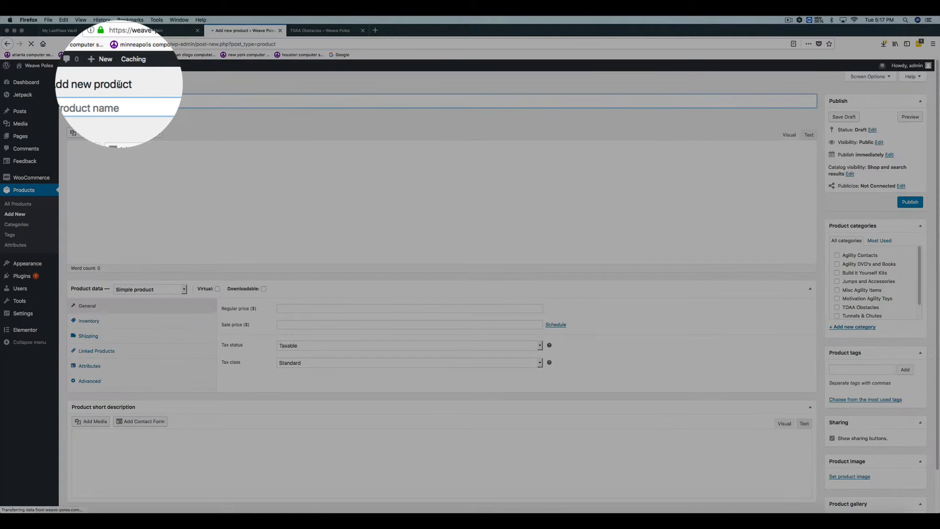
left_click(117, 101)
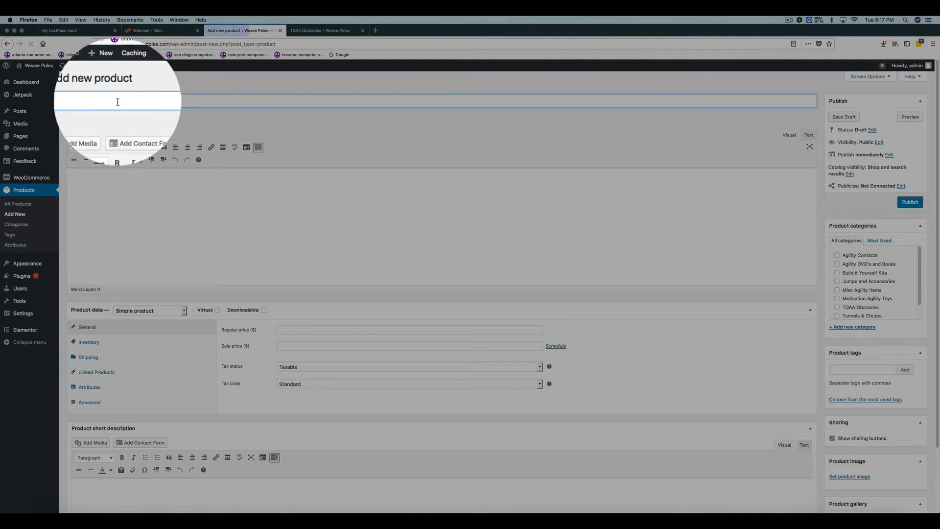
left_click(84, 204)
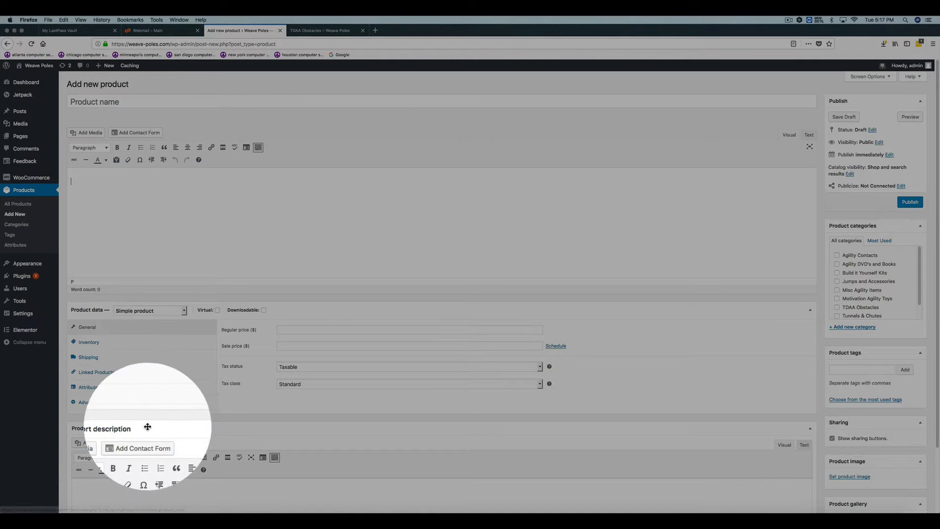
- Return to the product list, open Having Fun with Agility Book for editing, and review its name, main description and short description
left_click(10, 53)
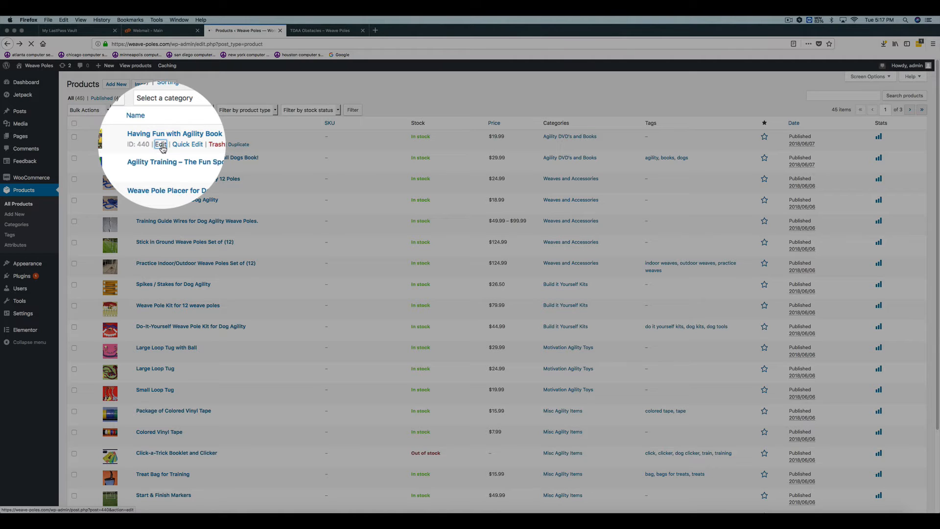
left_click(161, 144)
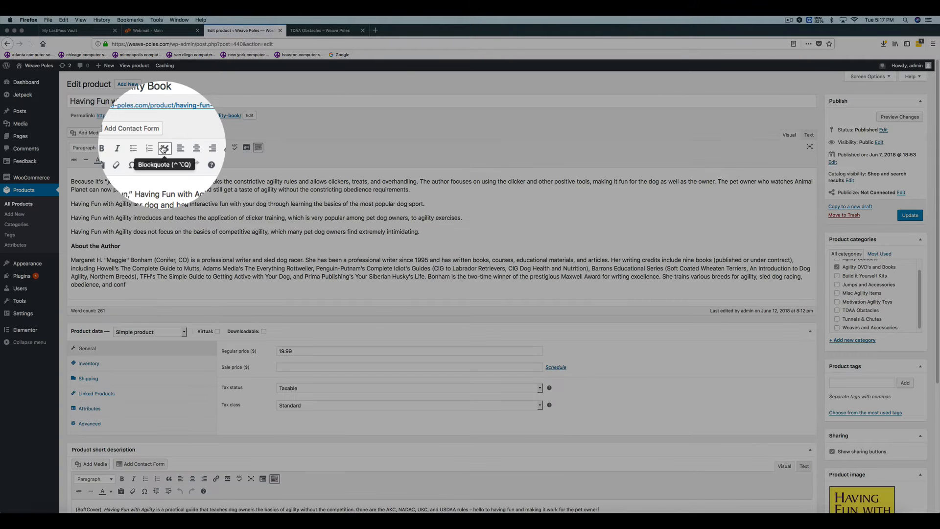
left_click_drag(72, 181, 189, 328)
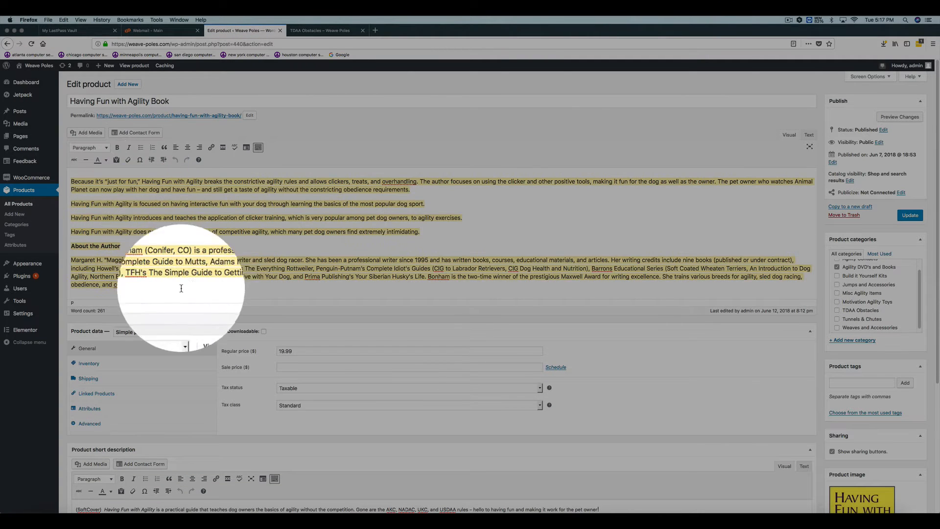
triple_click(154, 101)
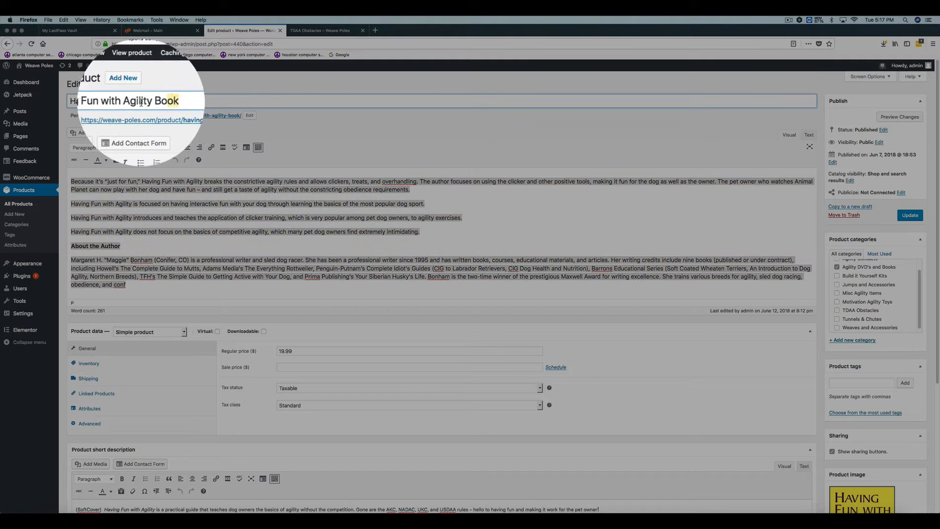
left_click_drag(89, 190, 146, 276)
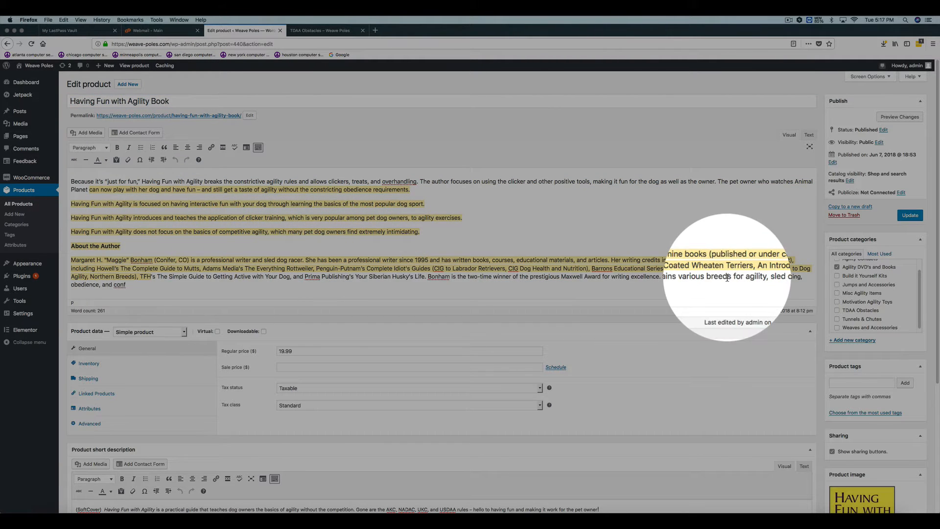
left_click_drag(935, 276, 935, 348)
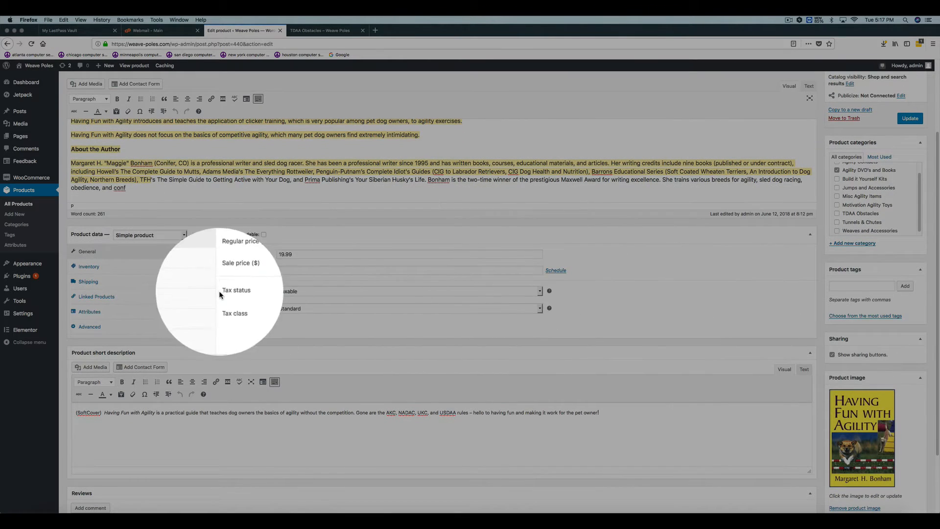
left_click(107, 414)
left_click_drag(108, 413, 196, 421)
left_click(195, 426)
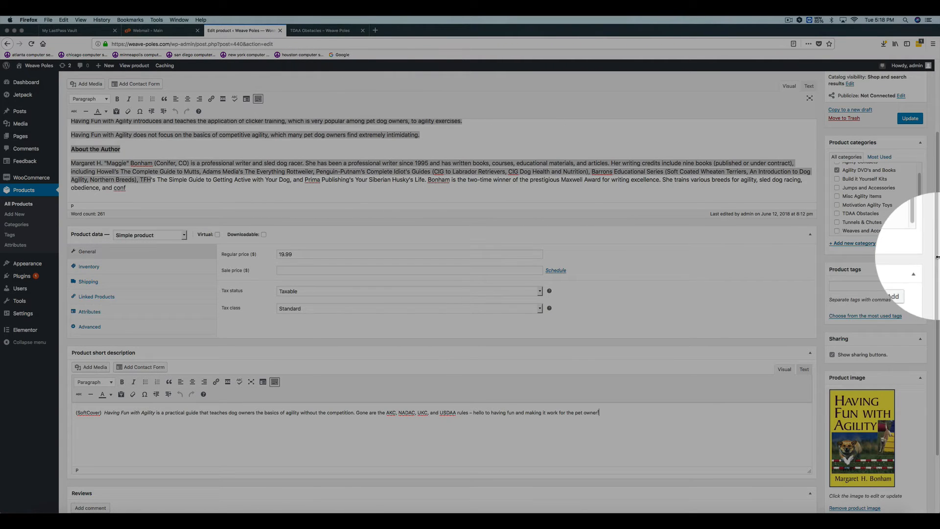
left_click_drag(936, 259, 936, 189)
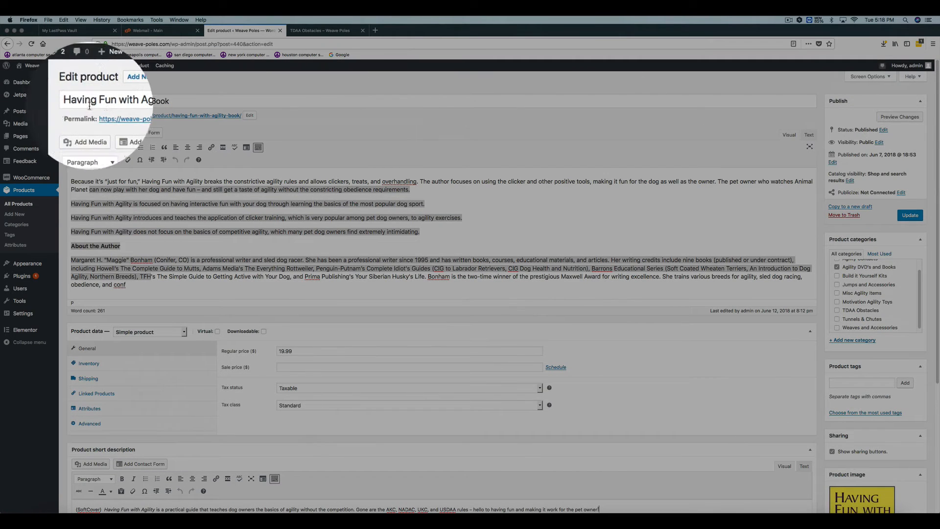
- View Having Fun with Agility Book in the shop's Agility DVD's and Books category, examine its short description, and return to the product editor
left_click(327, 32)
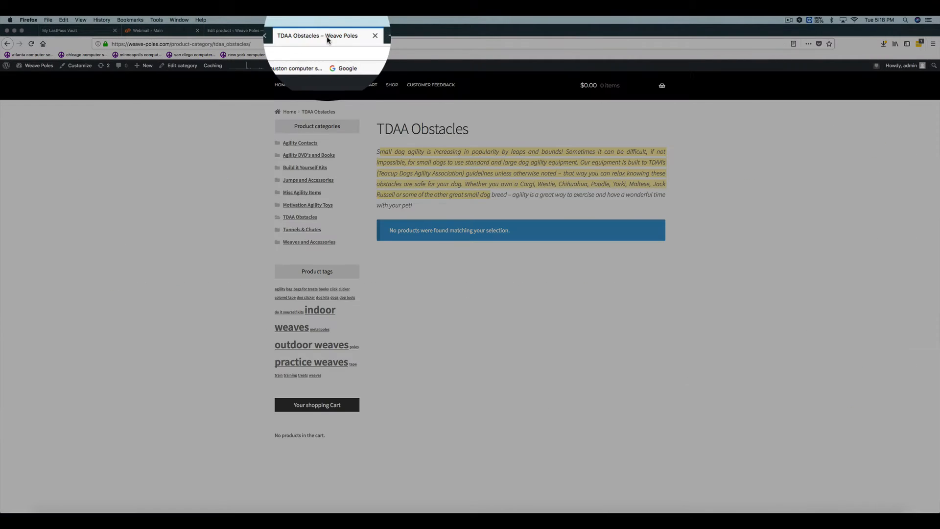
left_click(307, 156)
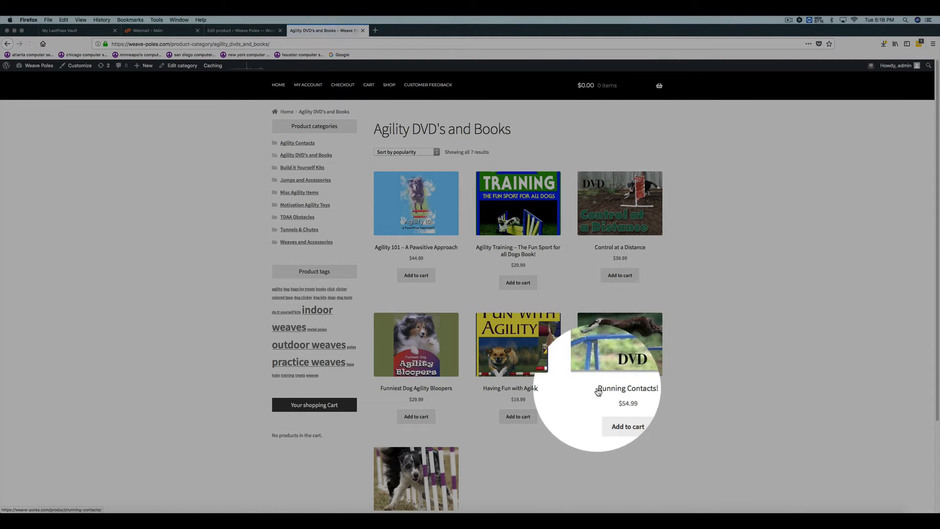
left_click(521, 361)
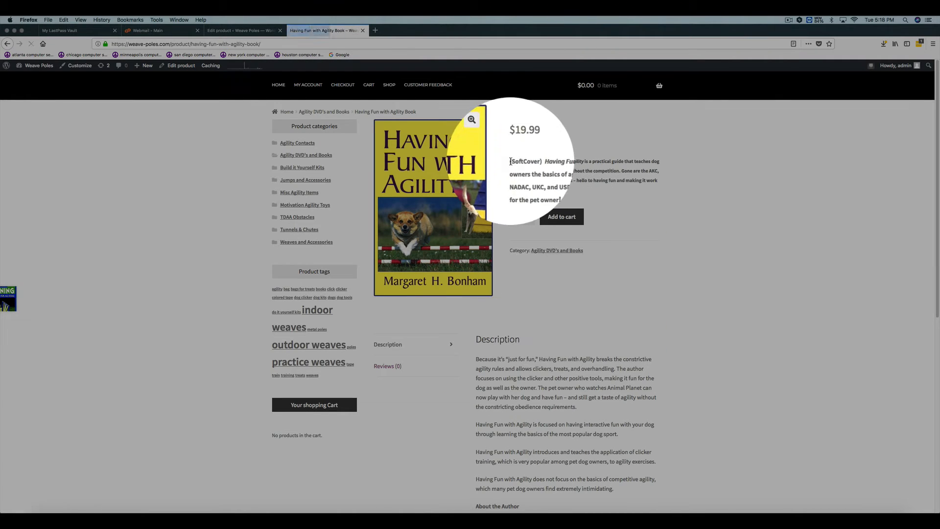
left_click_drag(511, 160, 550, 192)
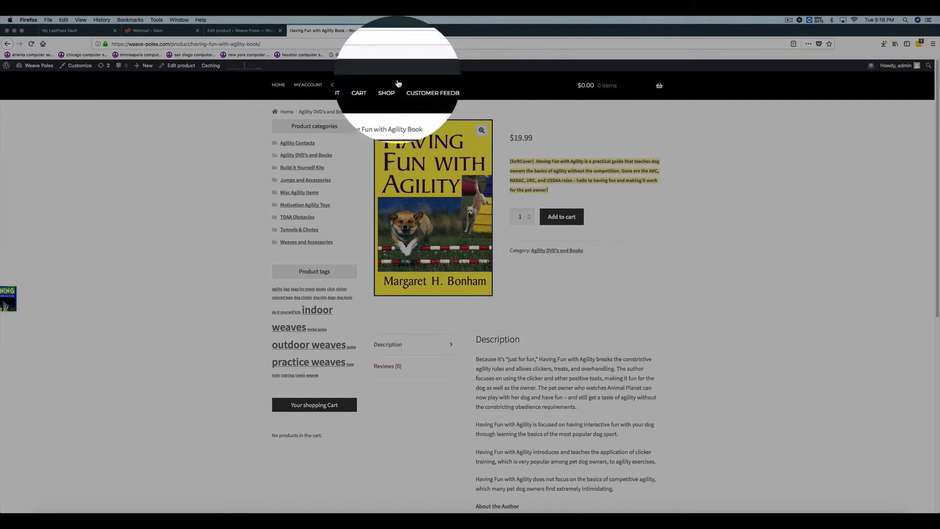
left_click(239, 30)
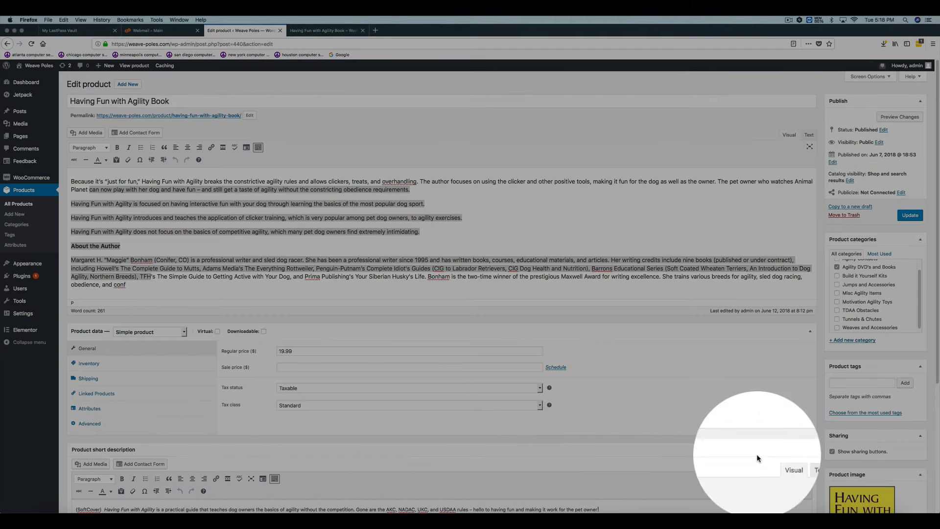
- Review the product's name, description, short description and image in the editor, compare them with its shop page, and return to the editor
scroll(936, 391, "down", 3)
scroll(937, 391, "down", 3)
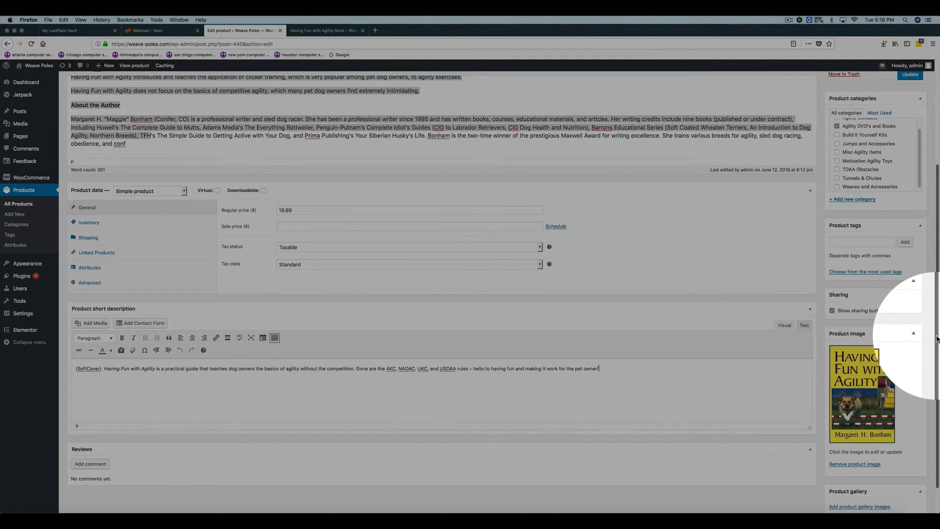
scroll(937, 338, "up", 5)
left_click(179, 94)
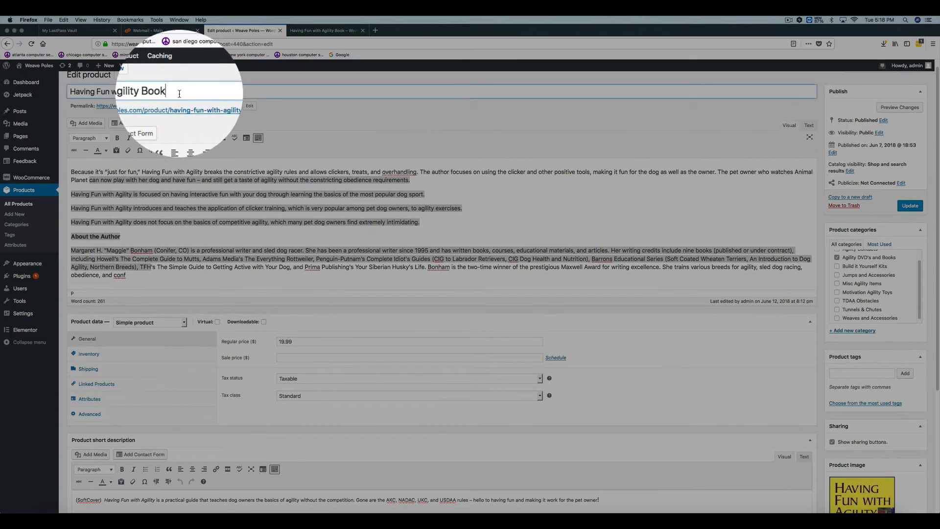
left_click(179, 179)
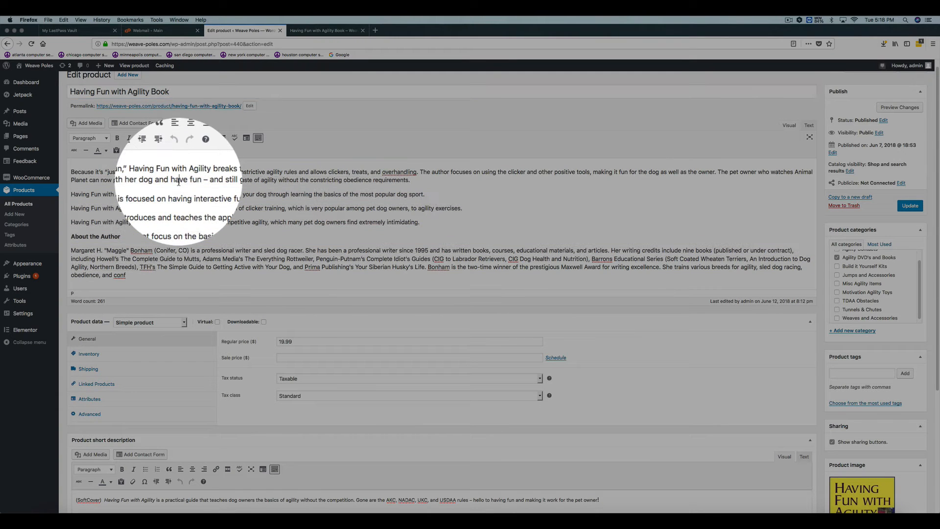
left_click(336, 32)
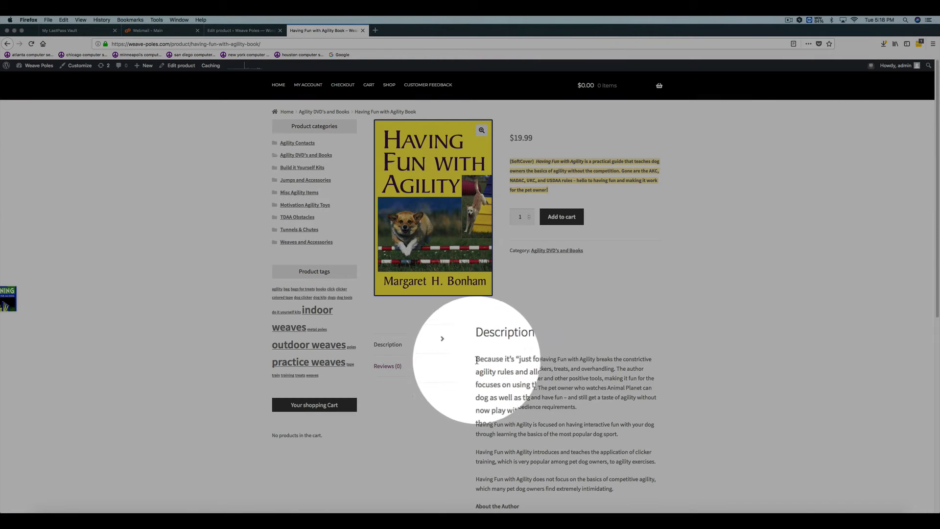
left_click(238, 32)
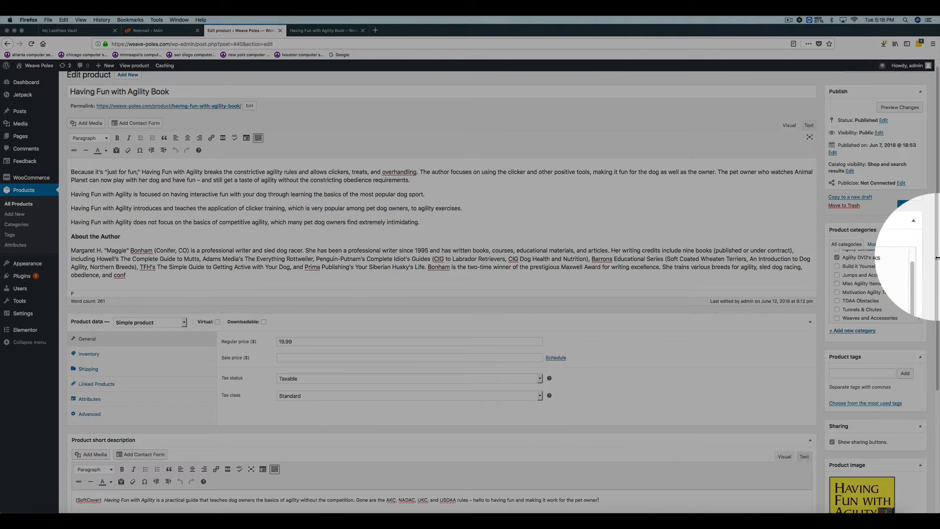
- Examine the available product types for Having Fun with Agility Book and keep Simple product
left_click_drag(937, 261, 937, 364)
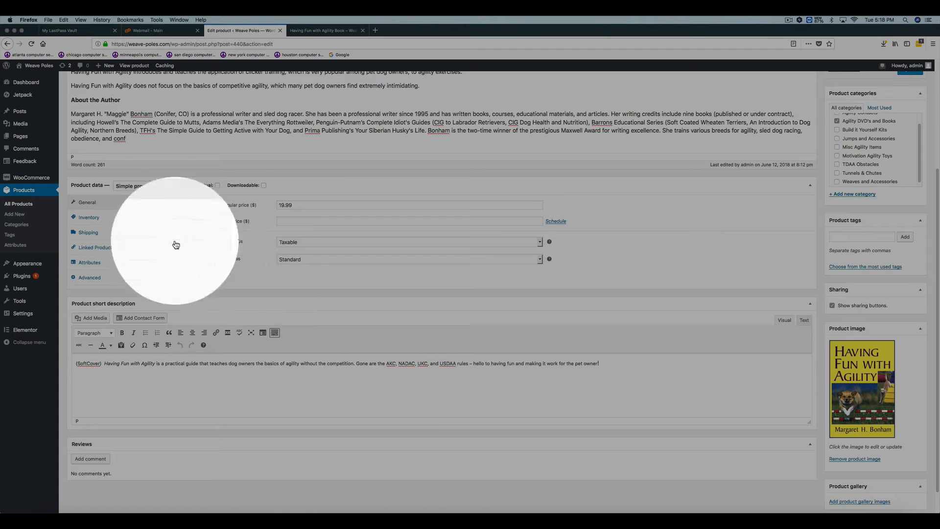
left_click(183, 186)
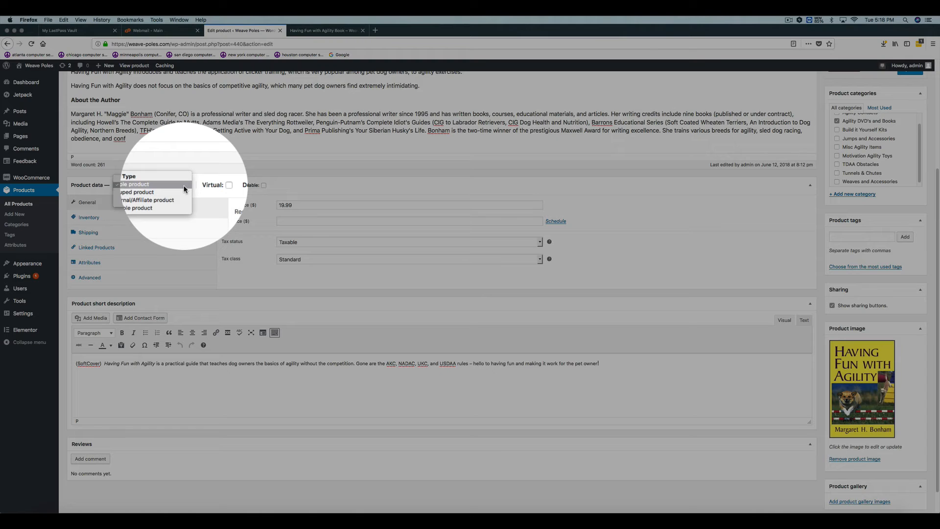
left_click(161, 204)
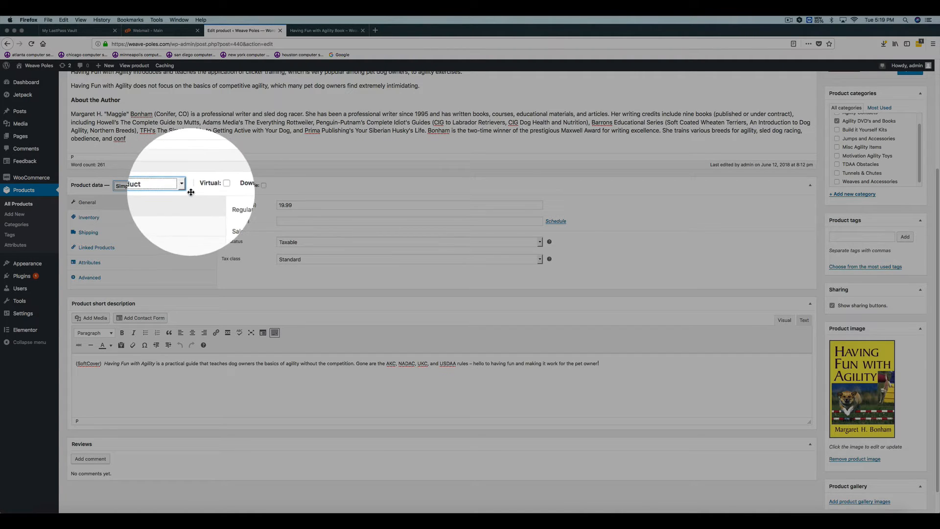
- Set the book's sale price to 9.99 and update the product
left_click(291, 221)
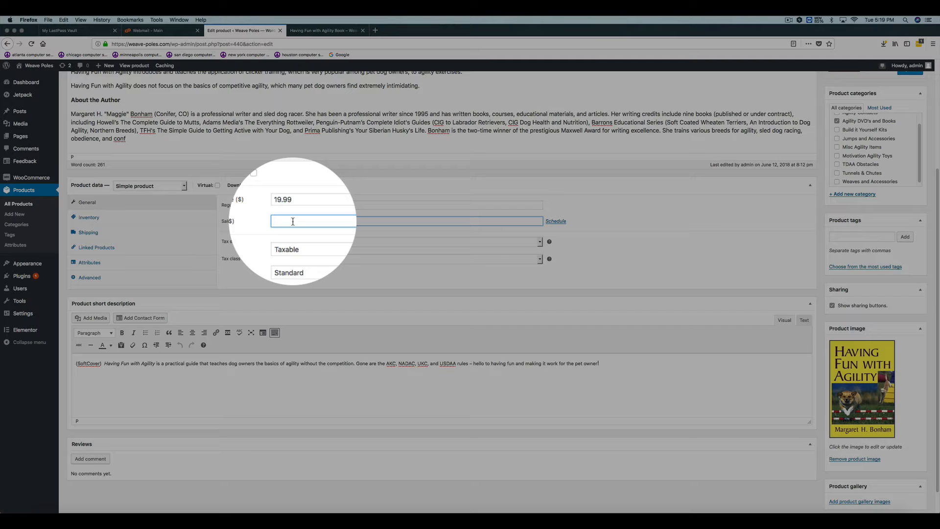
type("9.99")
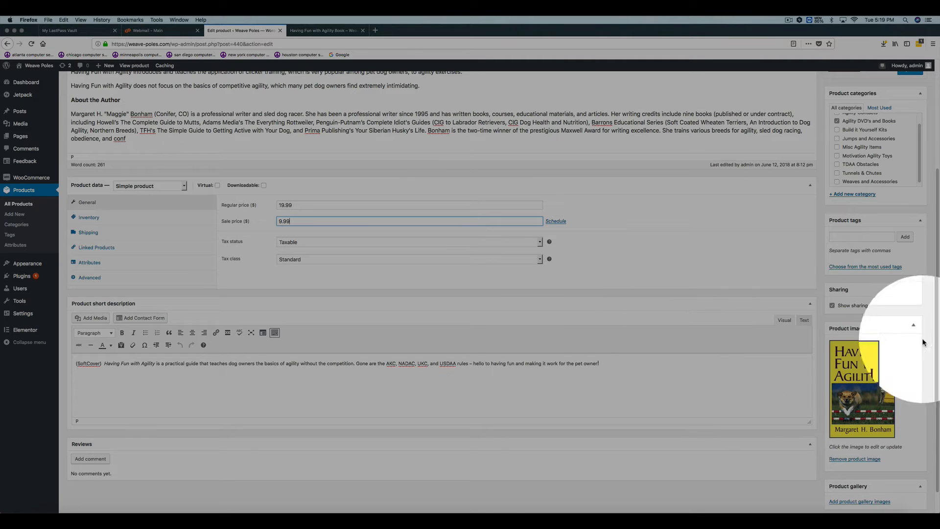
scroll(934, 311, "up", 1)
scroll(934, 311, "up", 3)
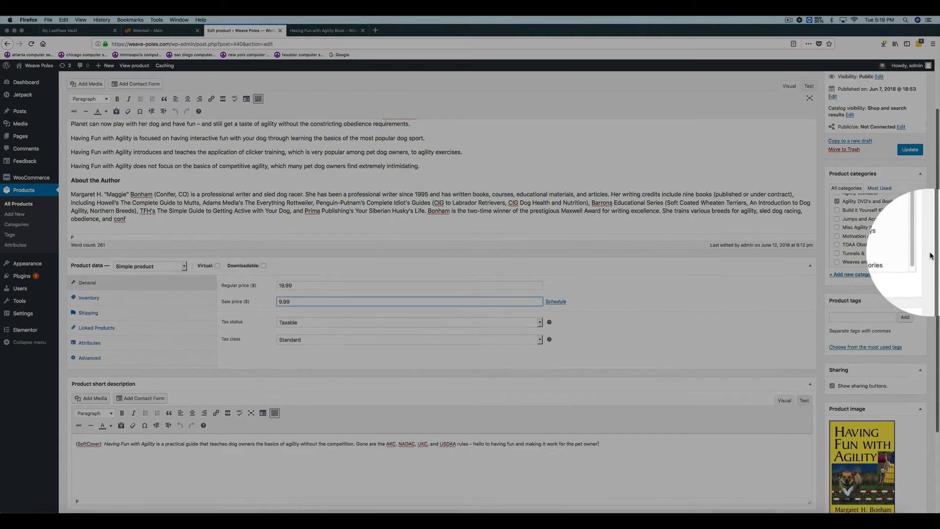
left_click(899, 150)
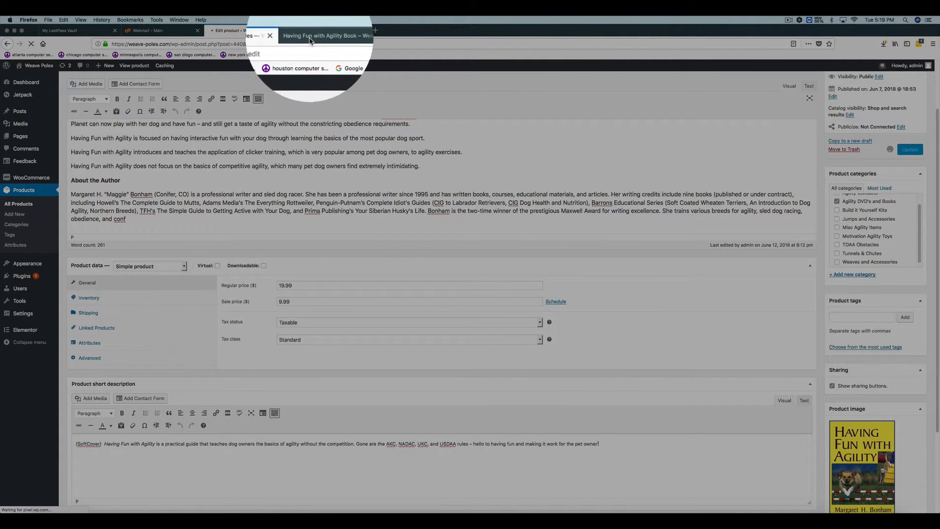
- Reload the book's shop page to check how the sale price is displayed, and return to the product editor
left_click(310, 31)
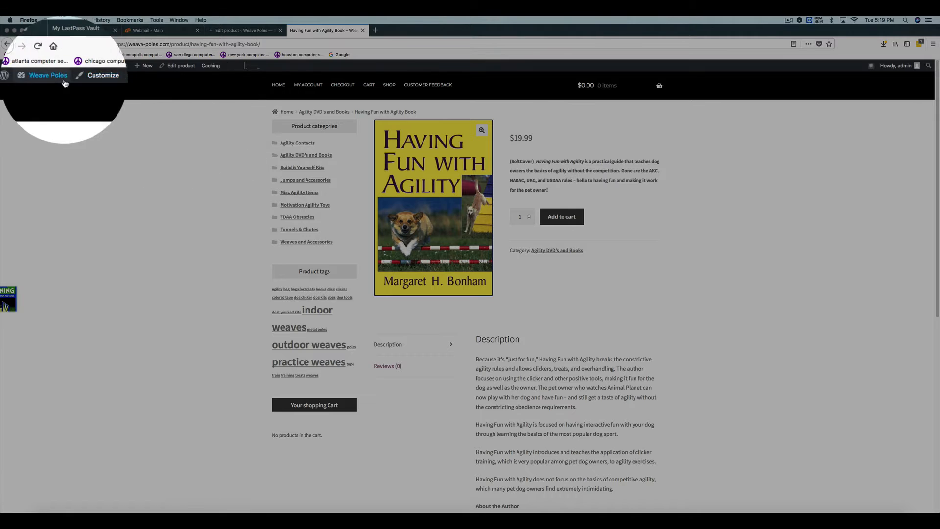
left_click(45, 58)
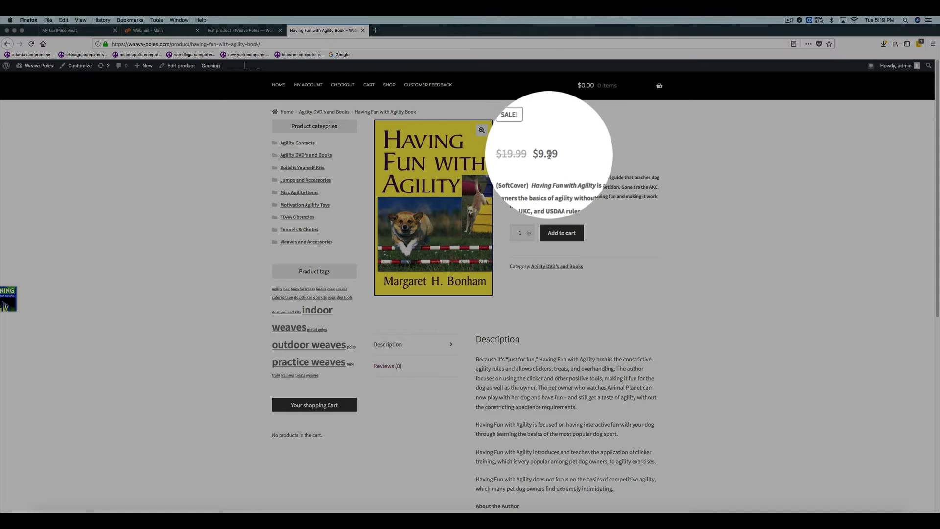
left_click(257, 30)
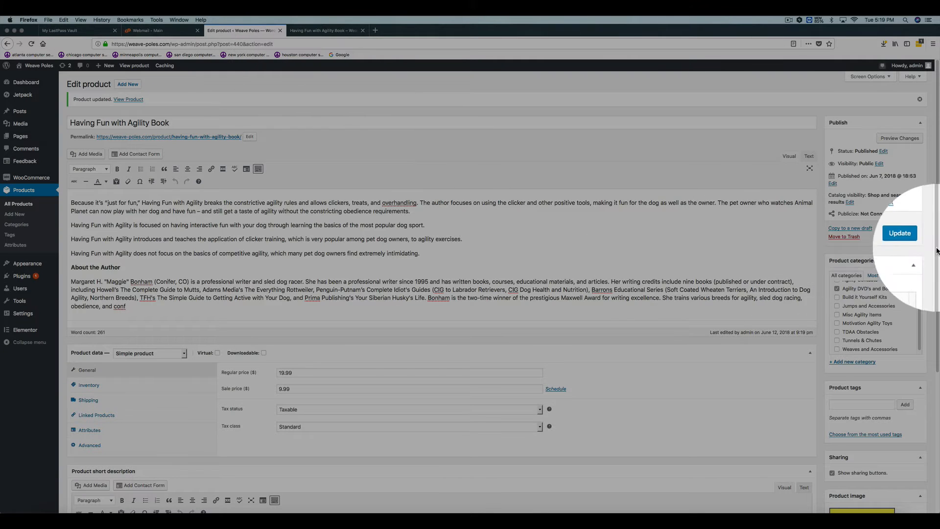
- Clear the book's sale price and update the product
scroll(938, 277, "down", 2)
left_click_drag(939, 277, 938, 275)
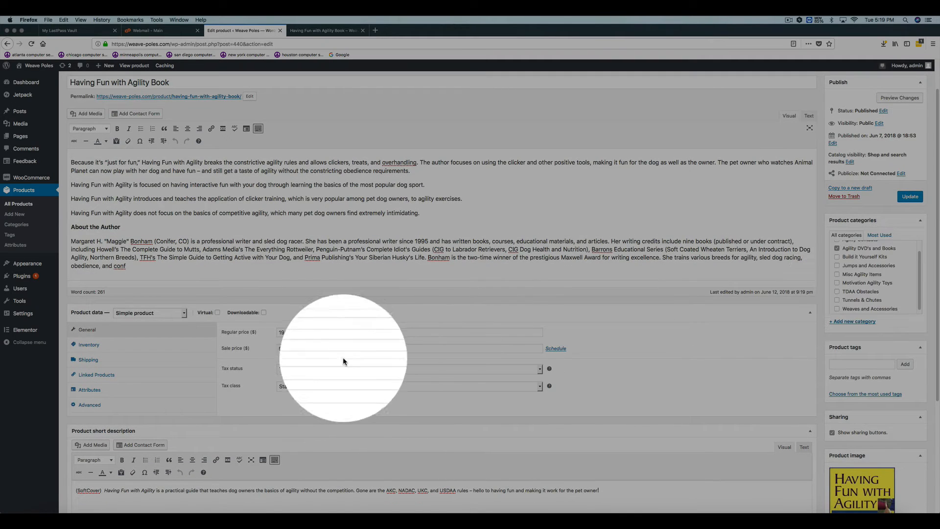
left_click_drag(313, 349, 238, 347)
key("BackSpace")
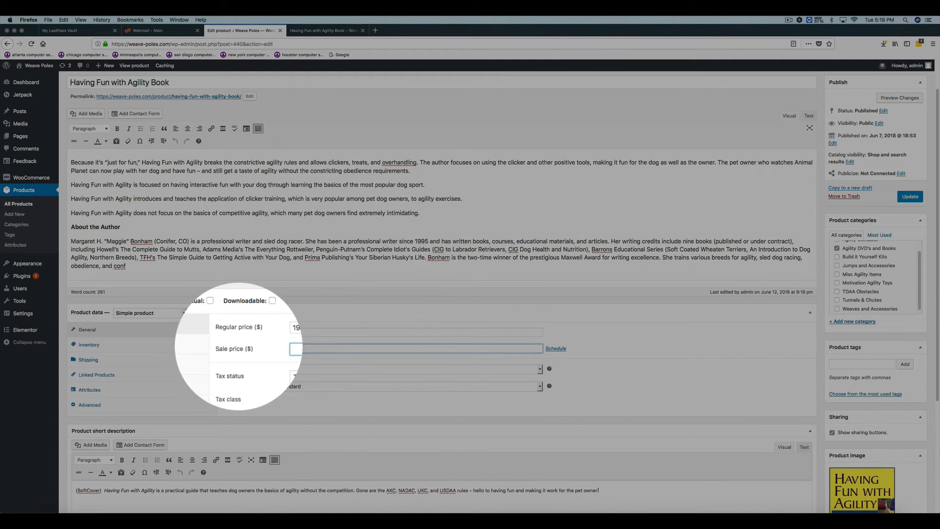
left_click(910, 196)
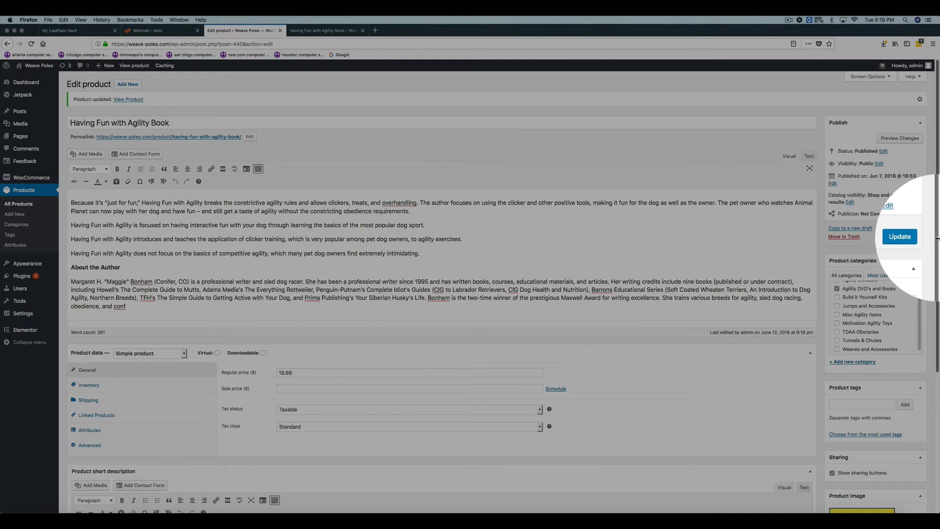
- Examine the tax status options in the product data and keep Taxable
scroll(901, 304, "down", 4)
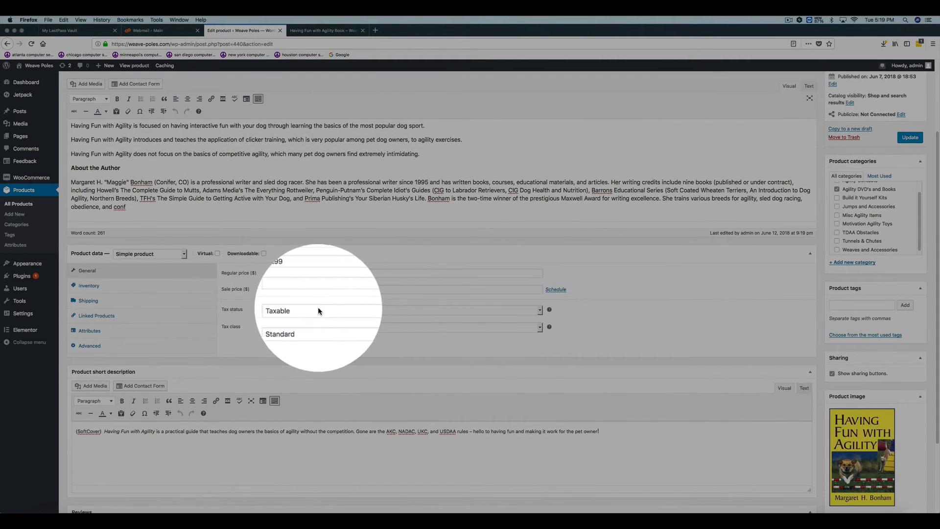
left_click(307, 314)
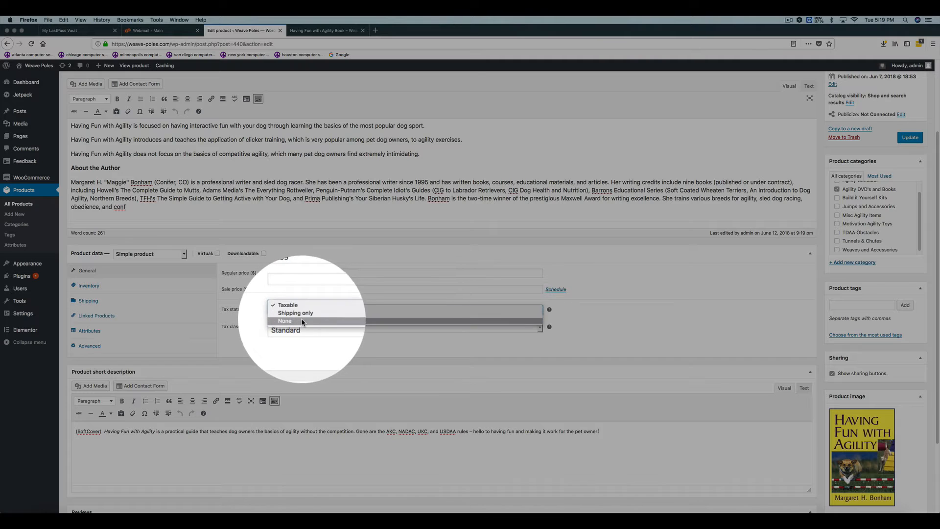
left_click(272, 303)
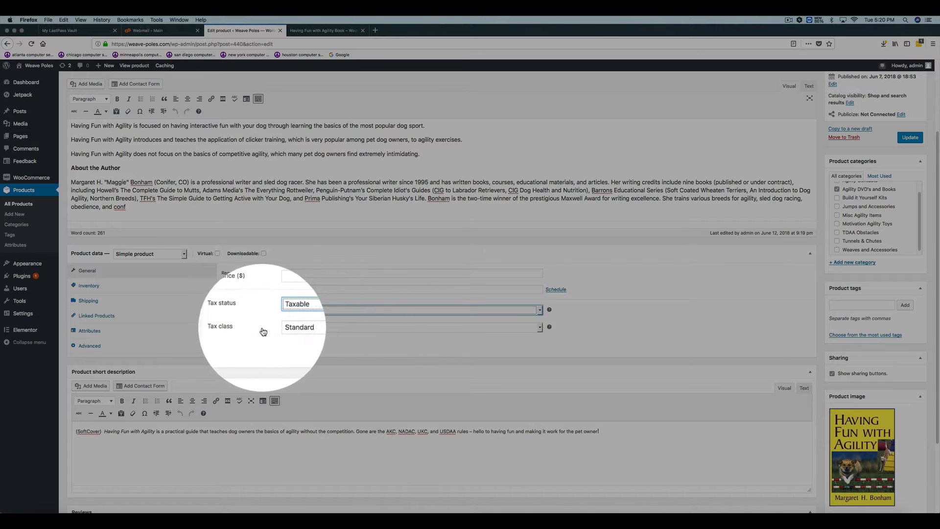
- Enable stock management in the inventory settings, try a stock quantity of 5, clear it and turn stock management off again
left_click(92, 288)
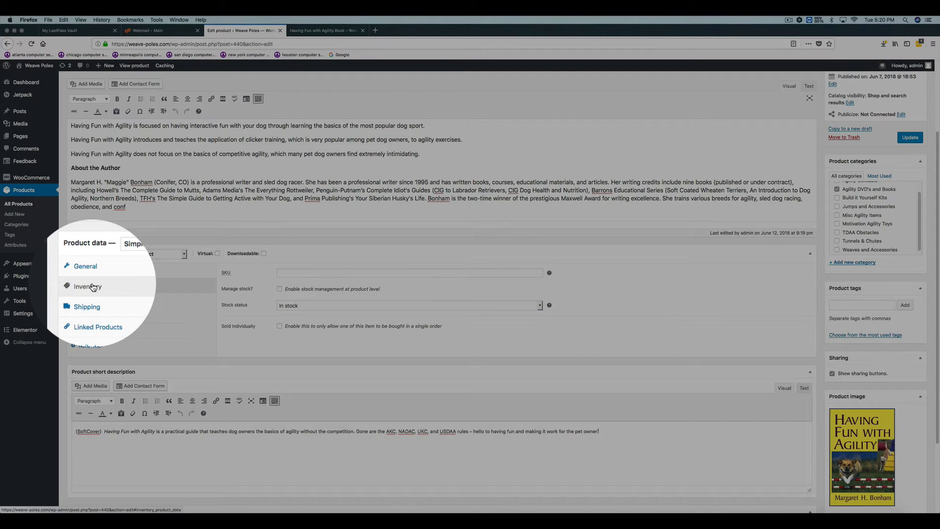
left_click(234, 277)
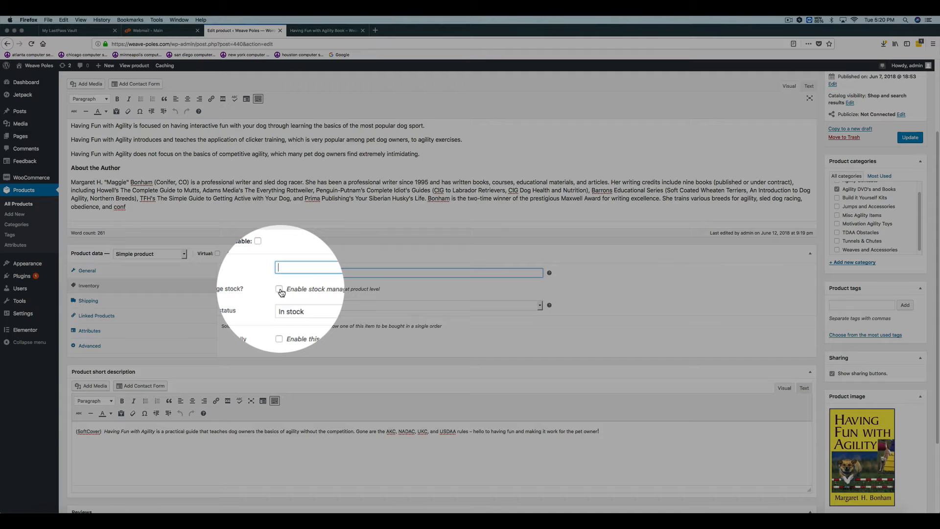
left_click(279, 290)
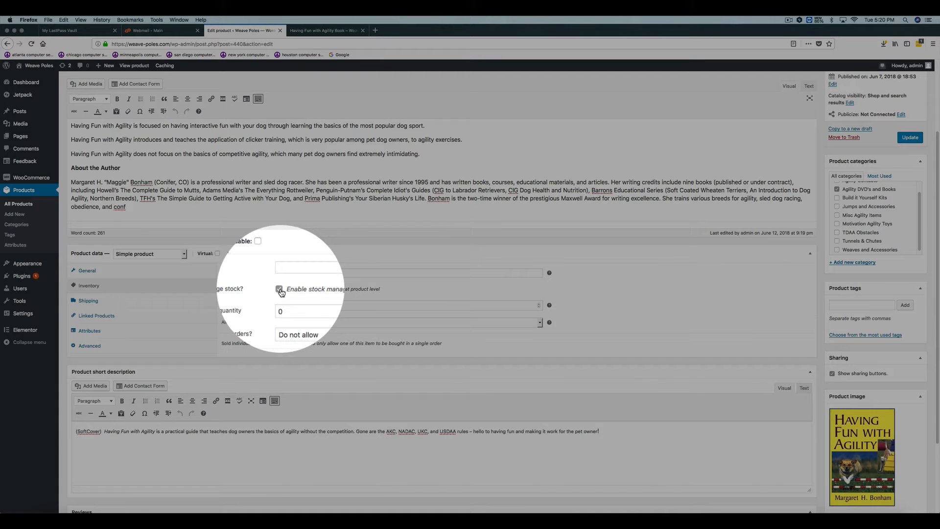
left_click(271, 307)
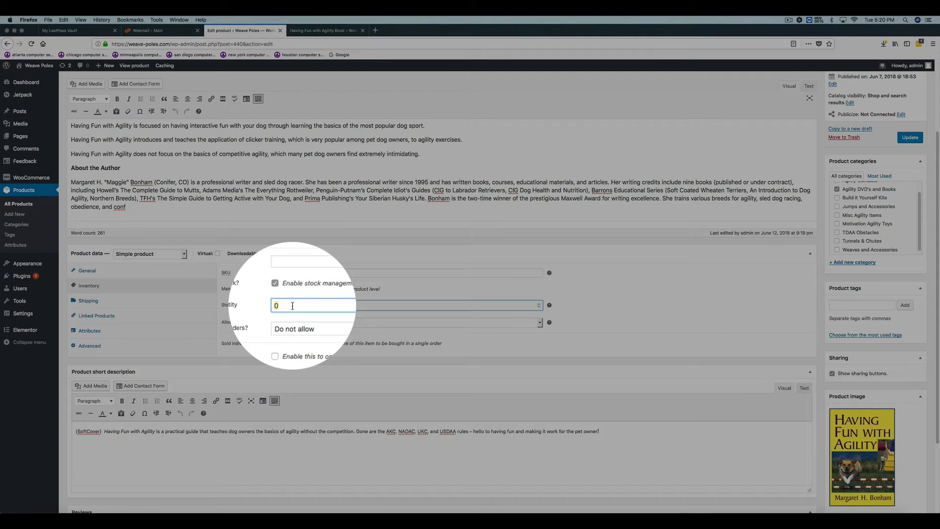
type("5")
key("BackSpace")
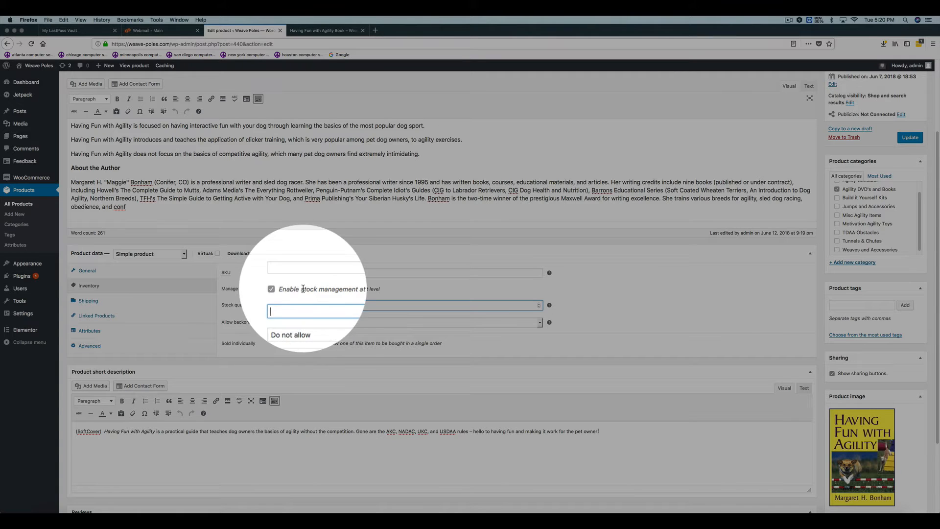
left_click(279, 290)
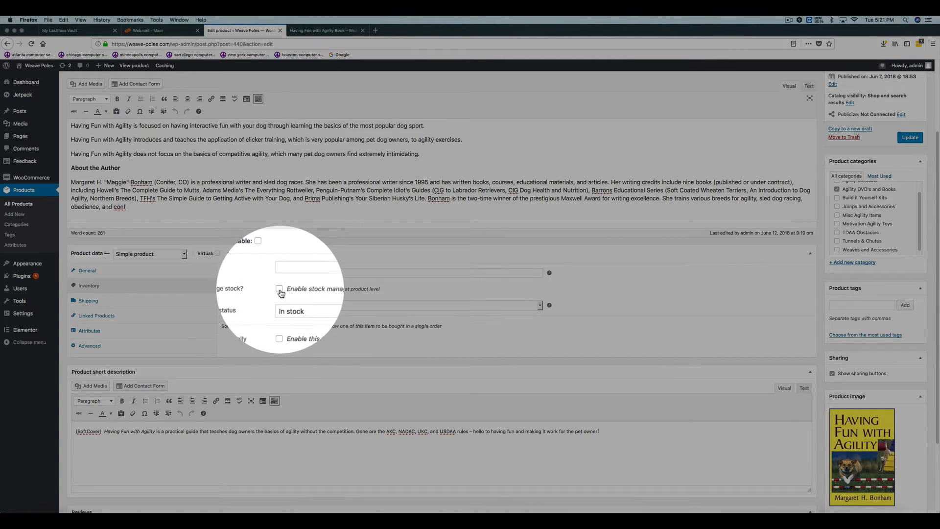
- Open the product's shipping settings and check the shipping class options, keeping No shipping class
left_click(88, 300)
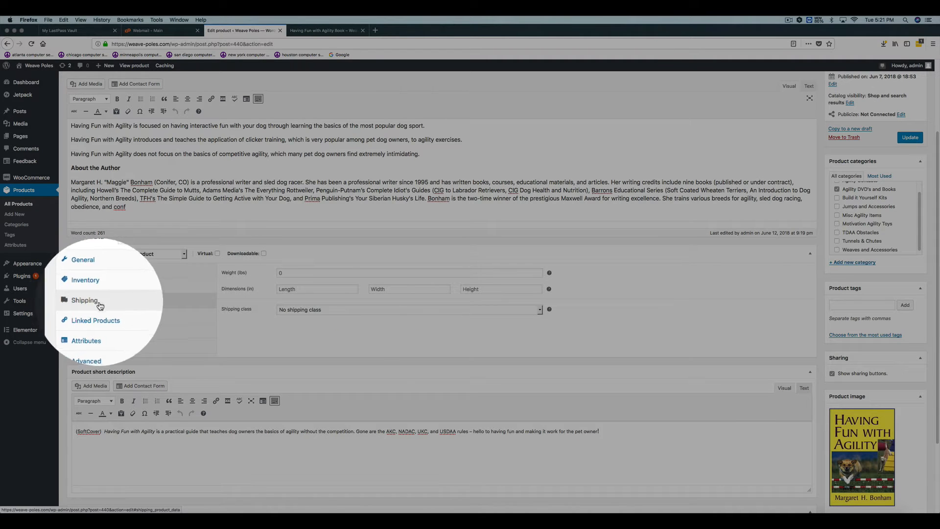
left_click(333, 308)
left_click(353, 329)
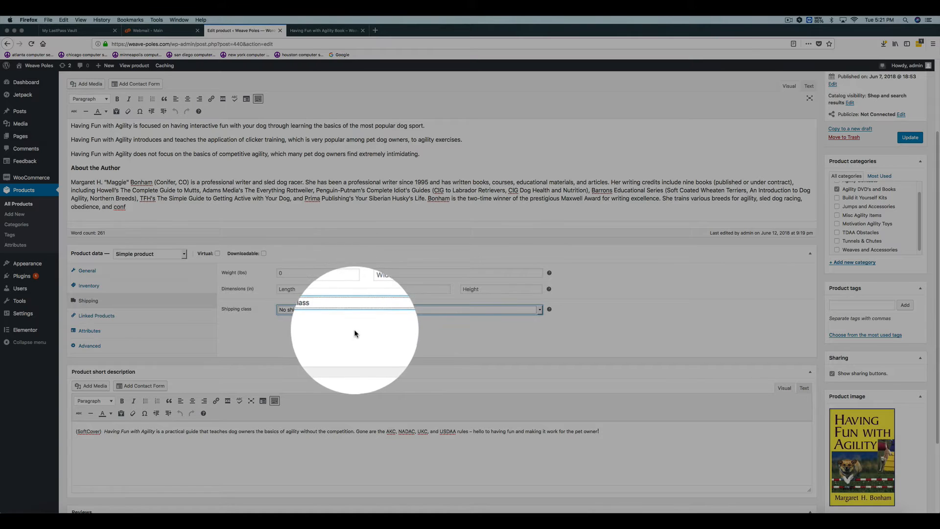
- Set the book's shipping weight to 20 lbs and its dimensions to 10 in length, 10 in width and 2 in height
left_click(258, 271)
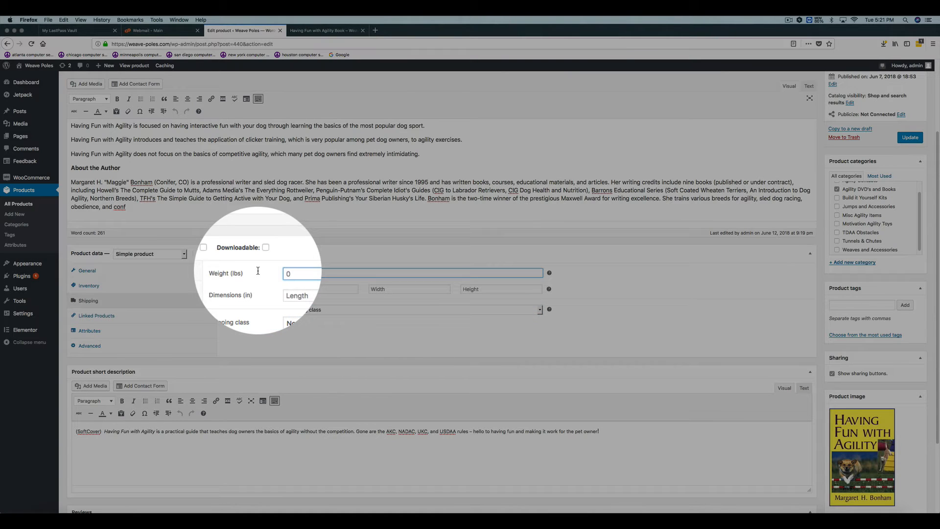
type("20")
left_click(297, 289)
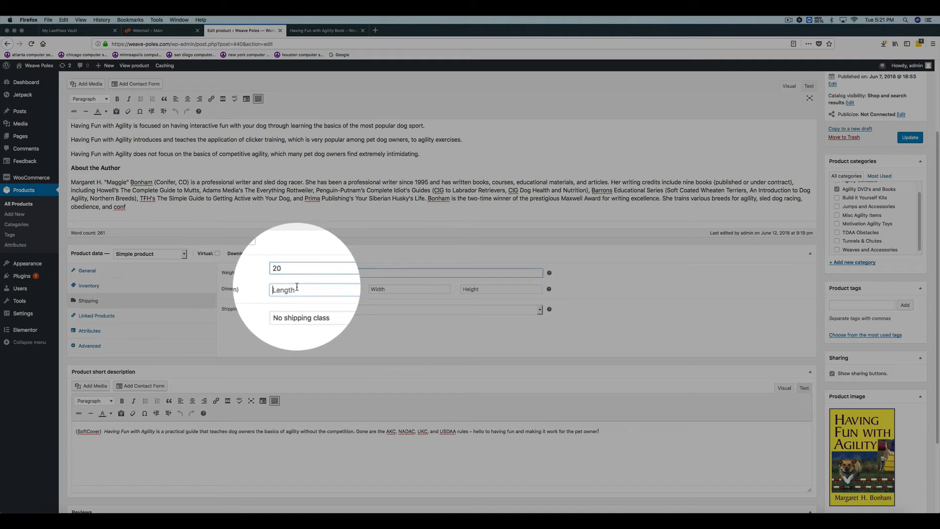
type("10")
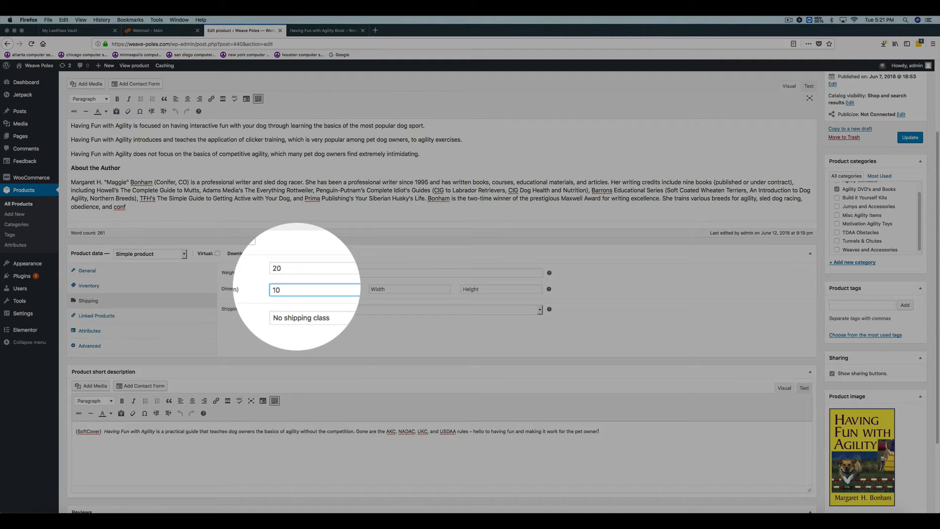
left_click(394, 290)
type("10")
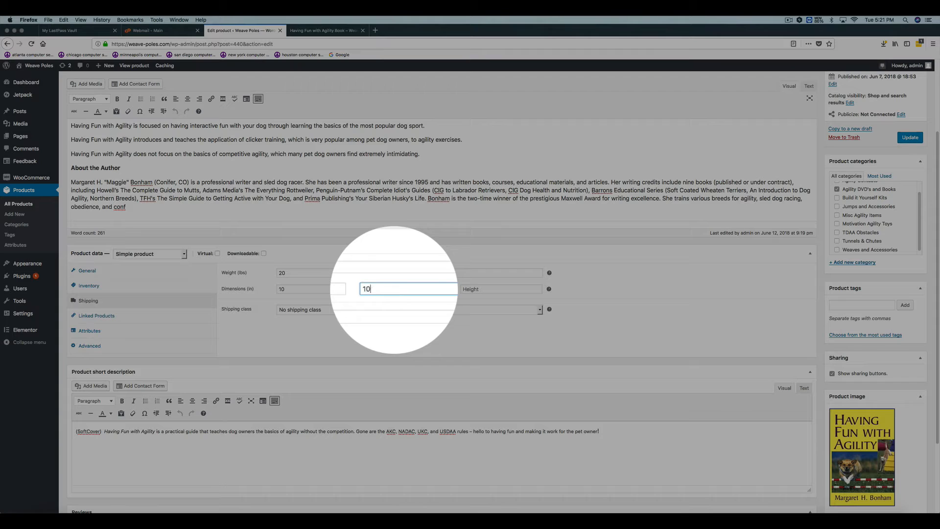
left_click(486, 289)
type("2")
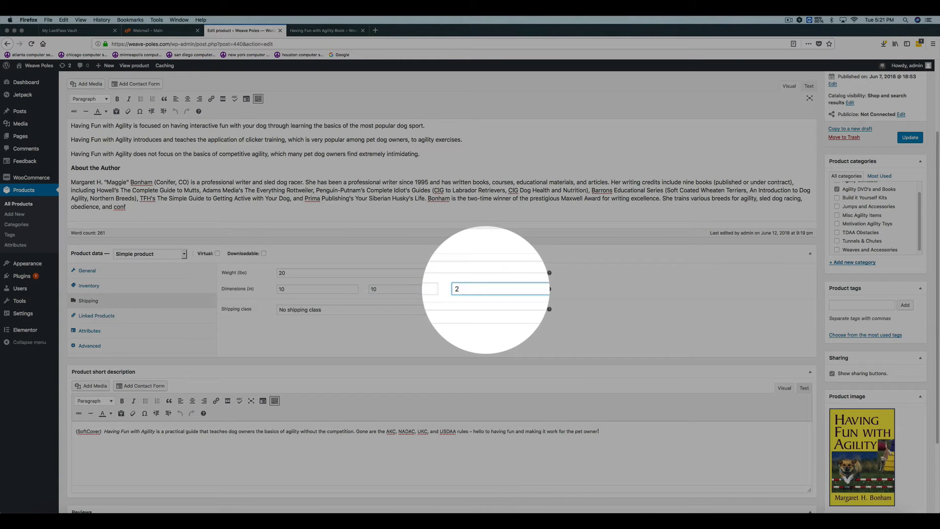
left_click(404, 334)
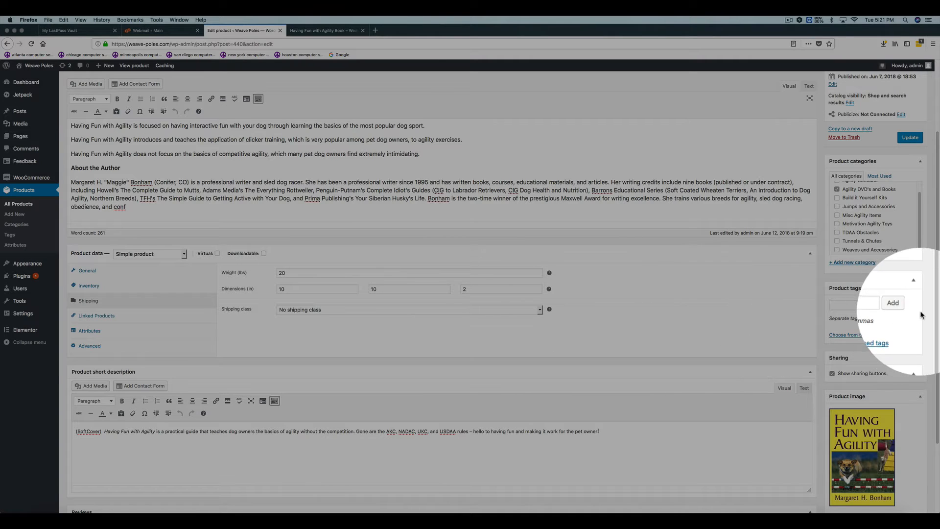
- Update the book product to save its shipping data
left_click(900, 140)
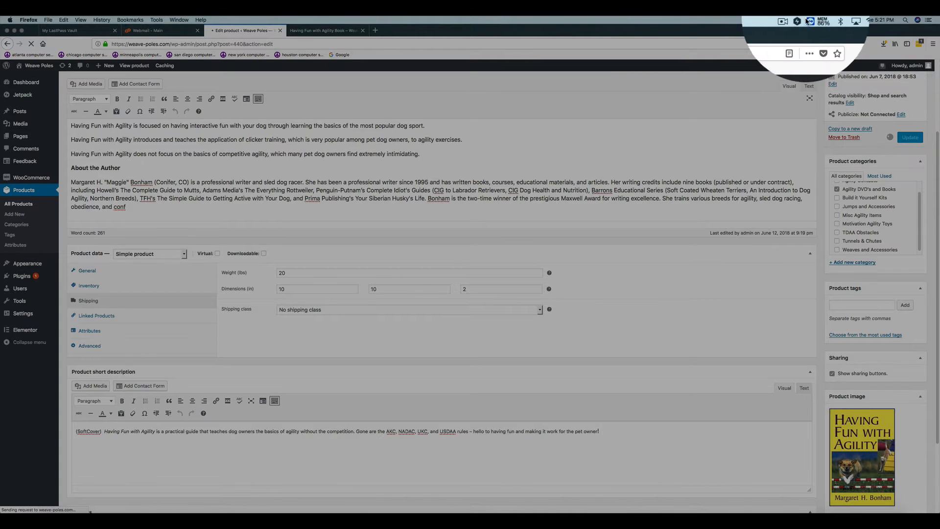
left_click(789, 22)
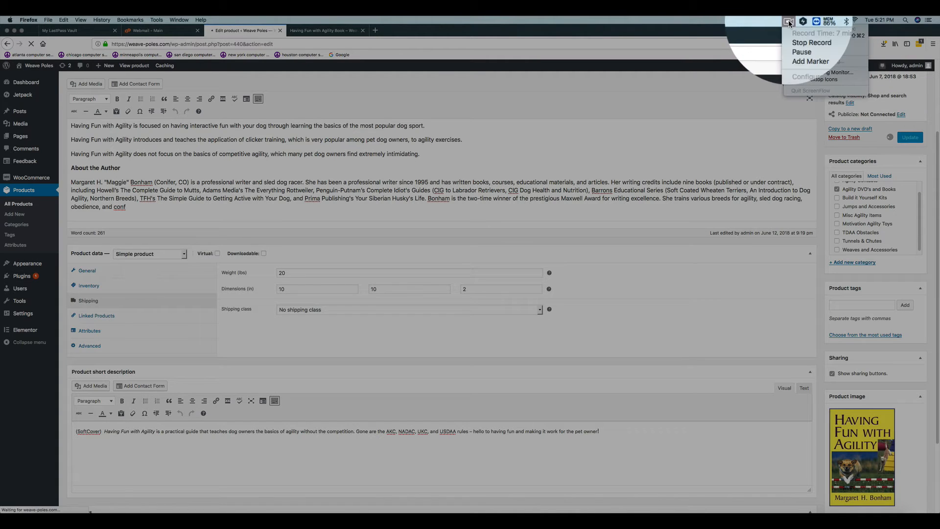
left_click(803, 51)
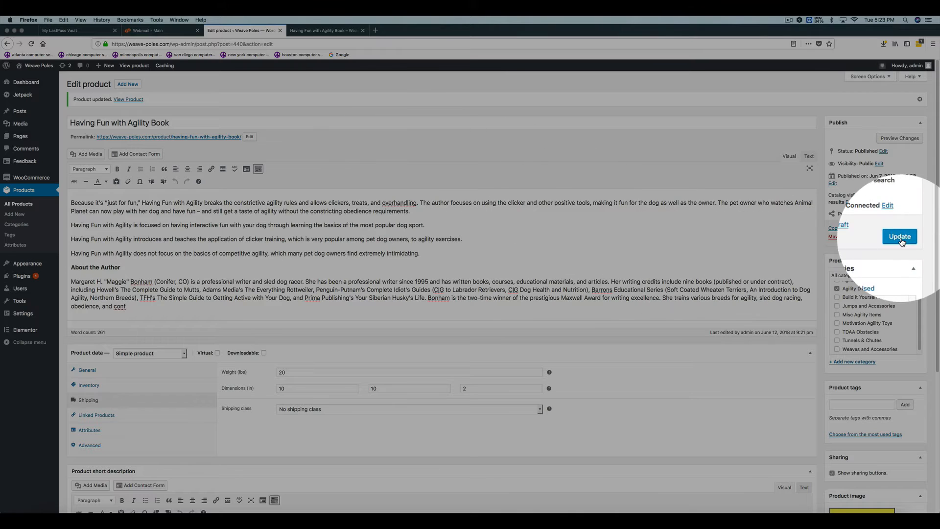
- Add the book to the cart from its shop page, then try Priority Mail and select Priority Mail Express as shipping
left_click(324, 31)
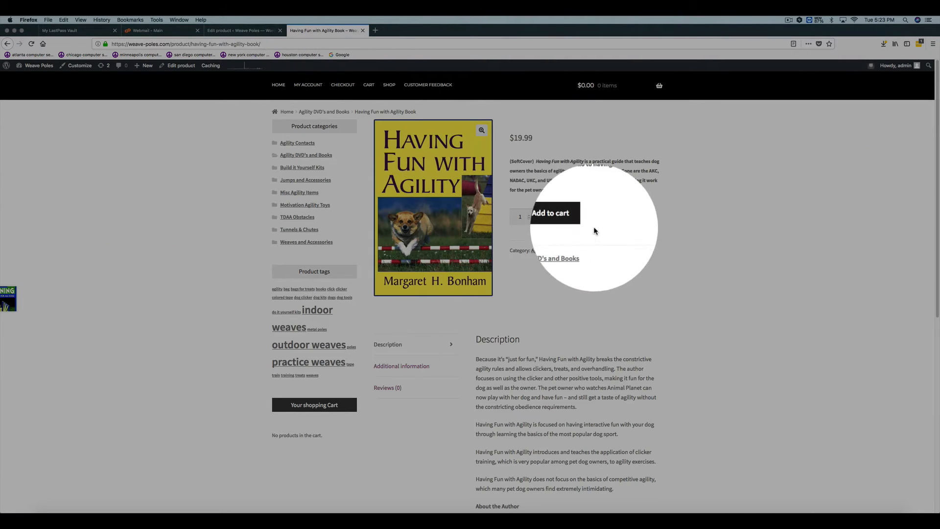
left_click(572, 223)
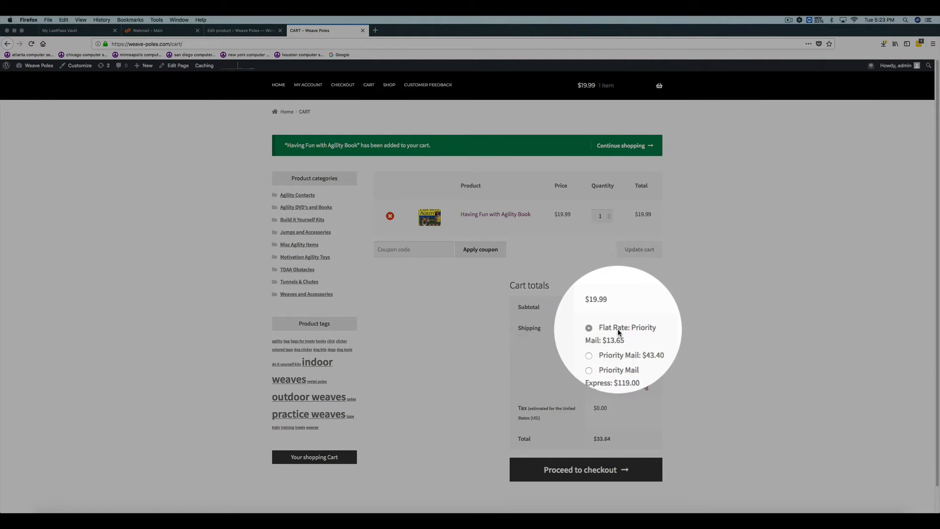
left_click(596, 350)
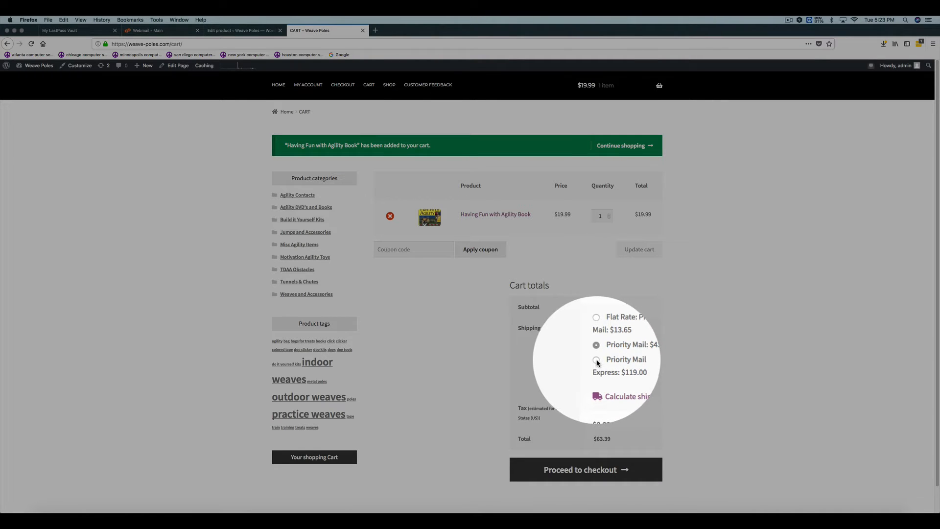
left_click(596, 361)
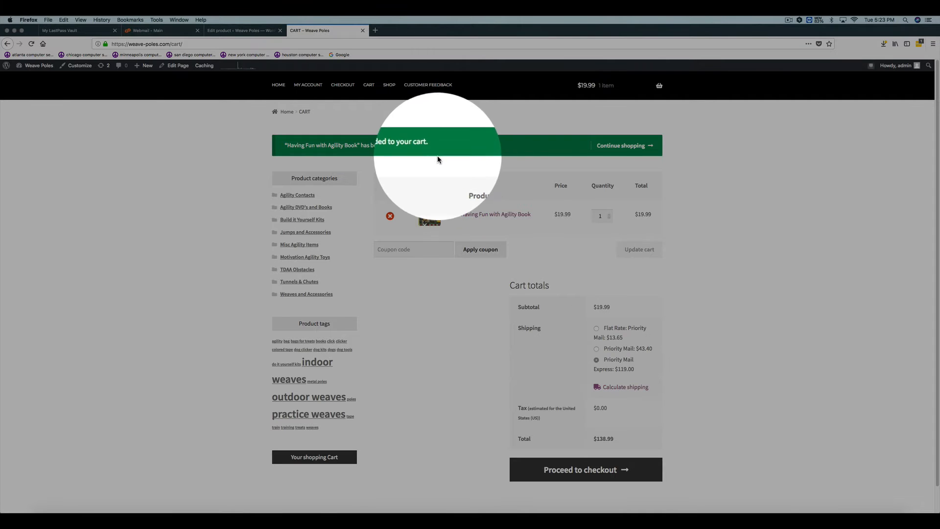
- Return to the product editor and review the linked products and attribute settings, including the available attribute choices, keeping Custom product attribute
left_click(248, 37)
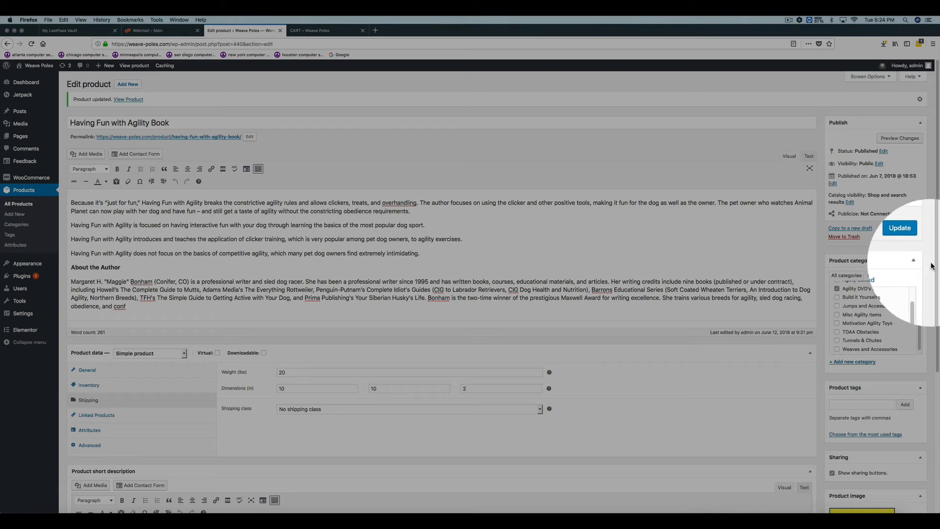
left_click_drag(937, 273, 939, 362)
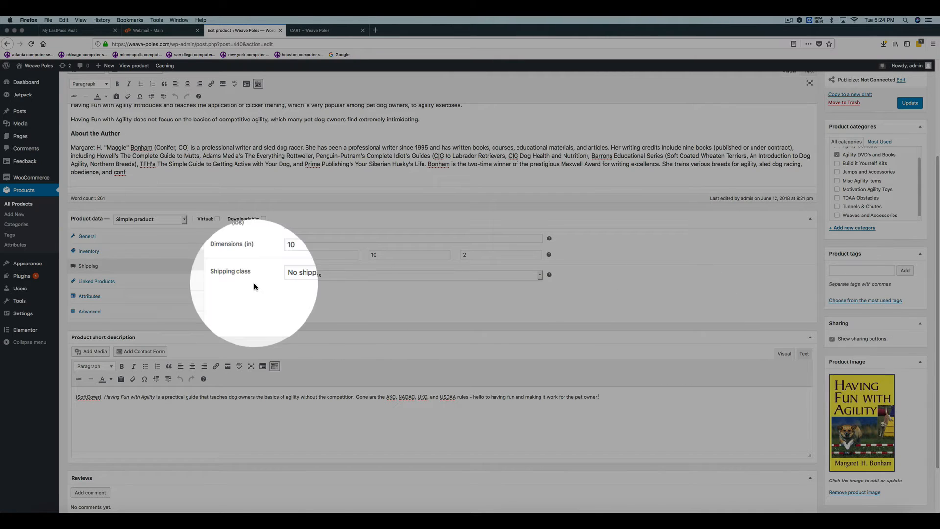
left_click(97, 281)
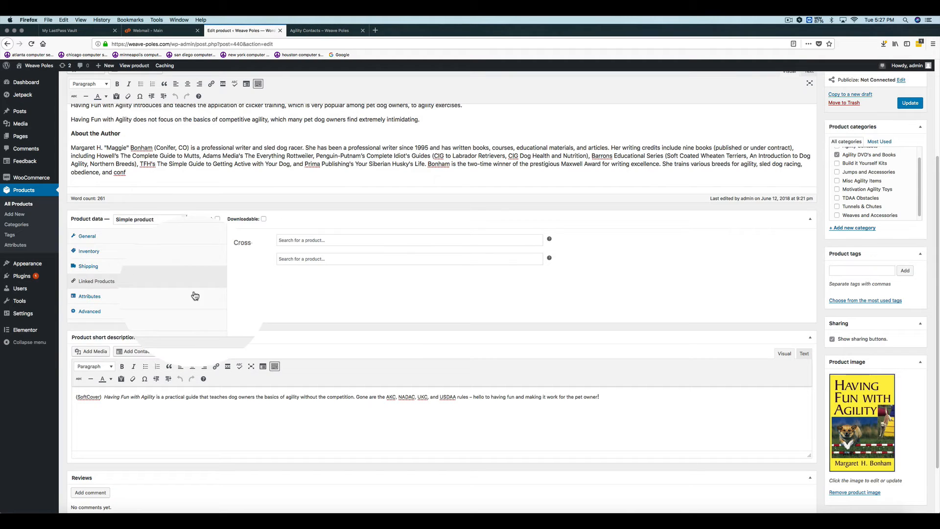
left_click(92, 298)
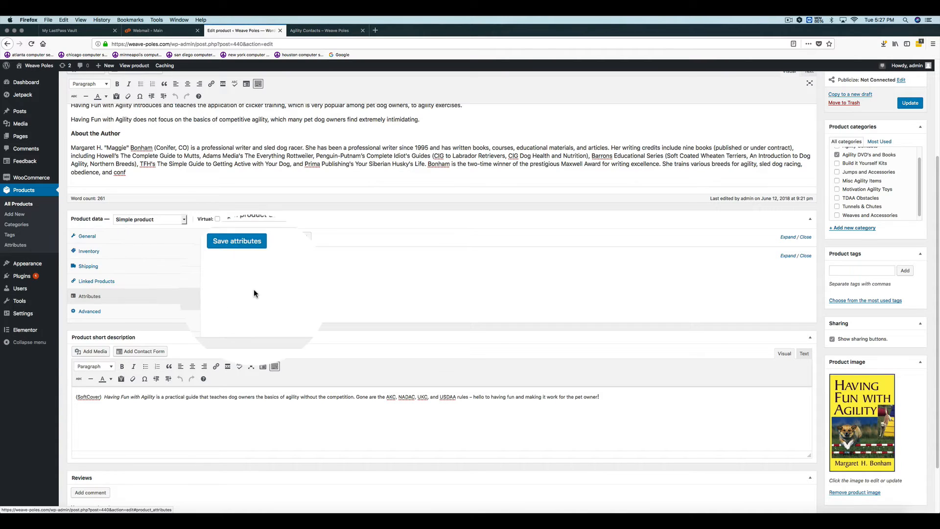
left_click(289, 237)
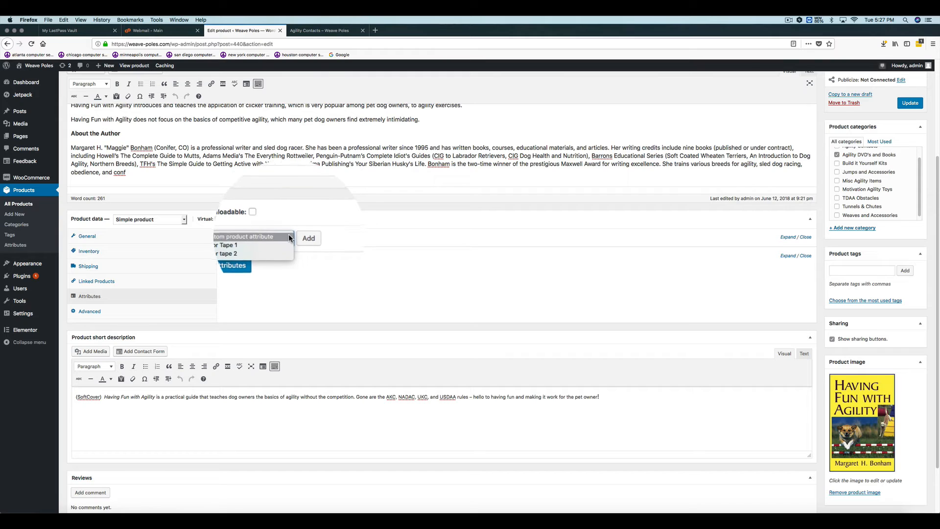
left_click(289, 236)
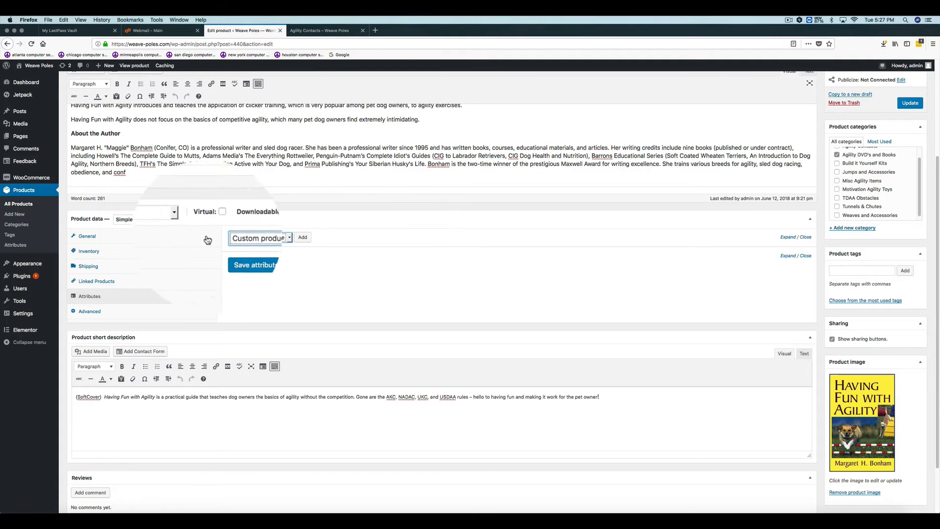
- Make the book a Variable product and add a custom attribute named Sizes, used for variations and not visible on the product page
left_click(184, 219)
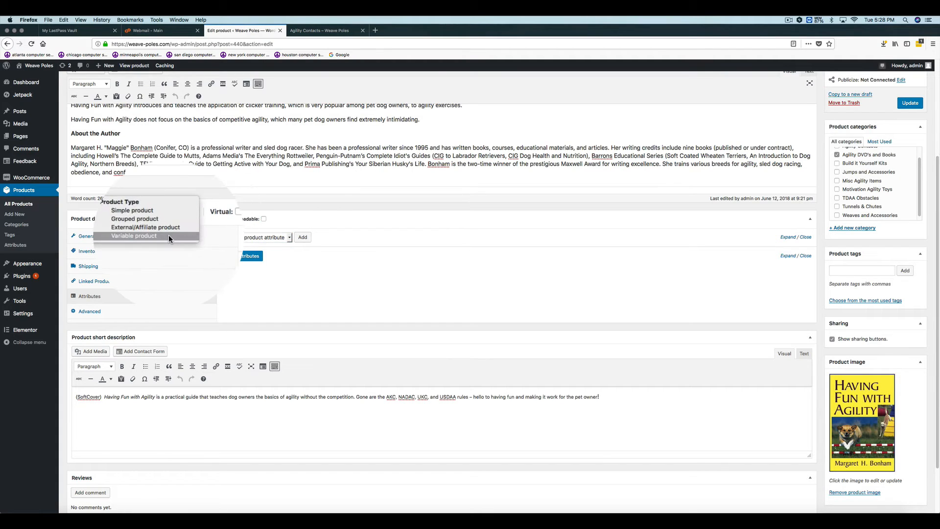
left_click(169, 236)
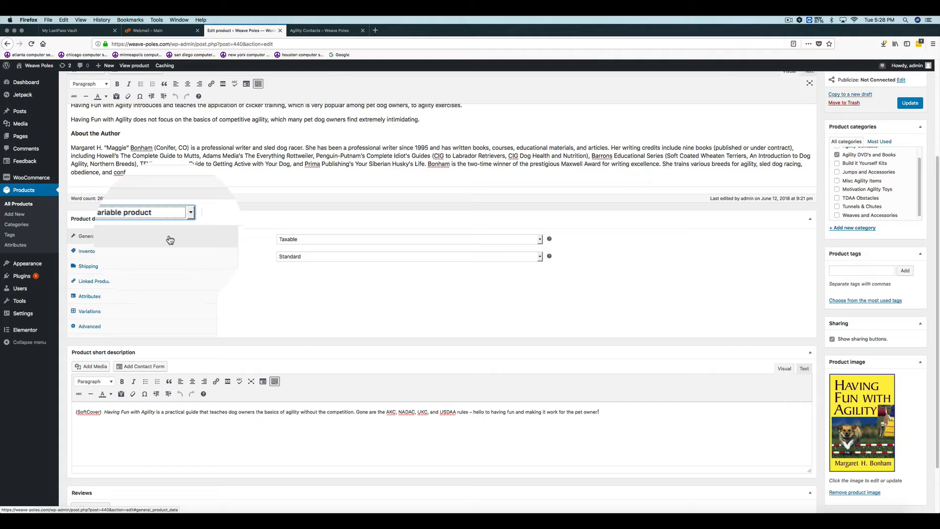
left_click(94, 300)
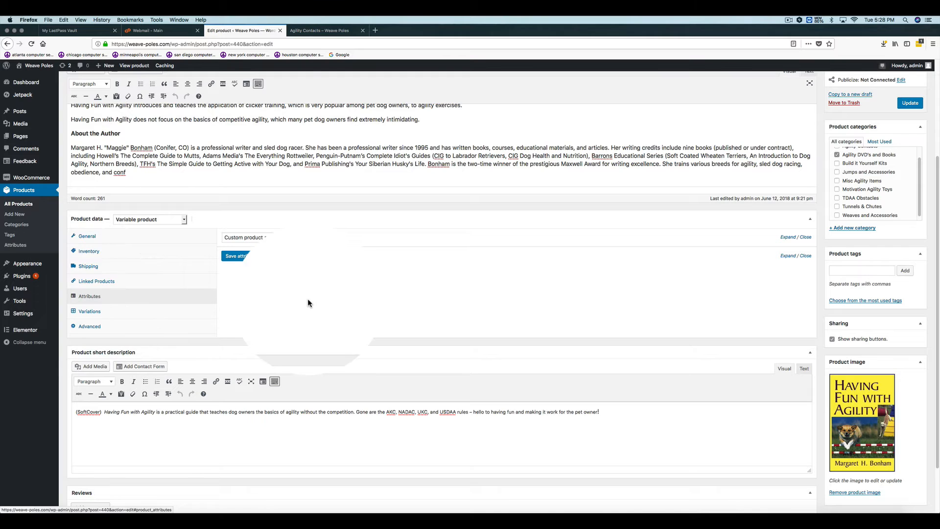
left_click(301, 237)
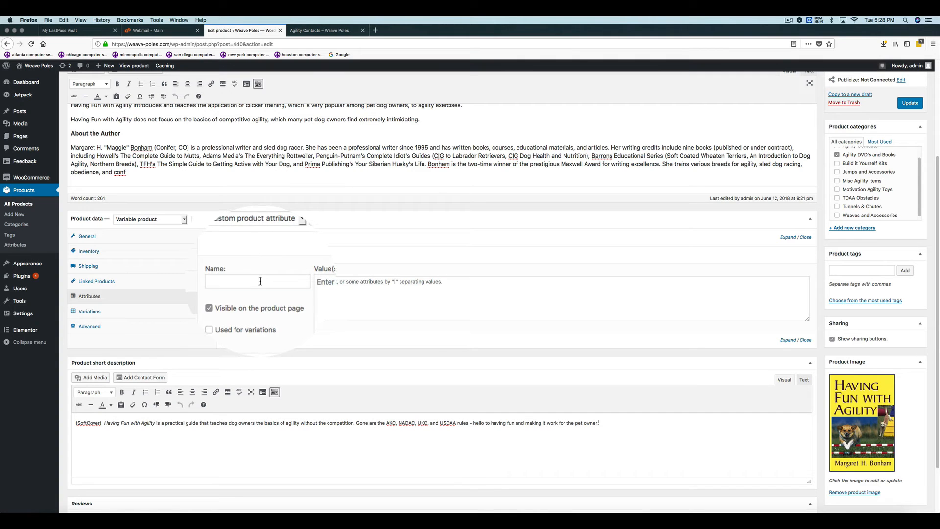
left_click(260, 281)
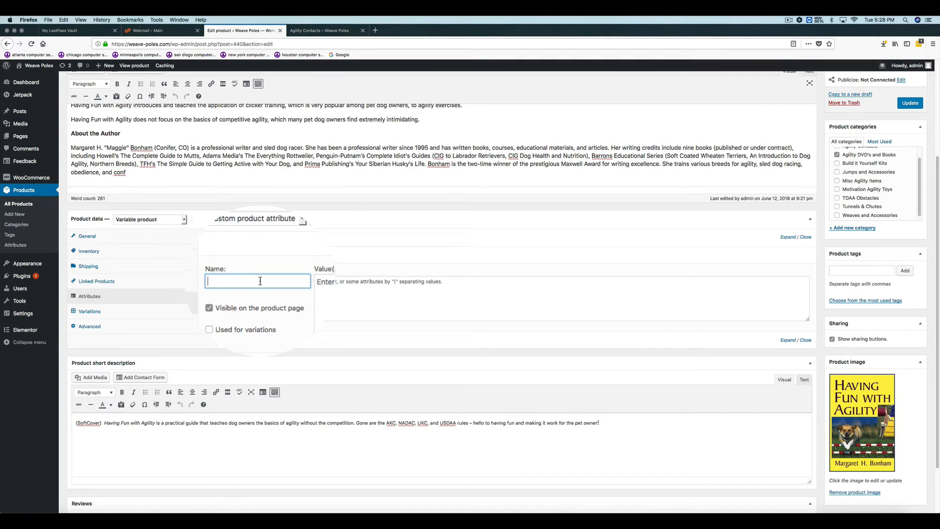
type("Sizes")
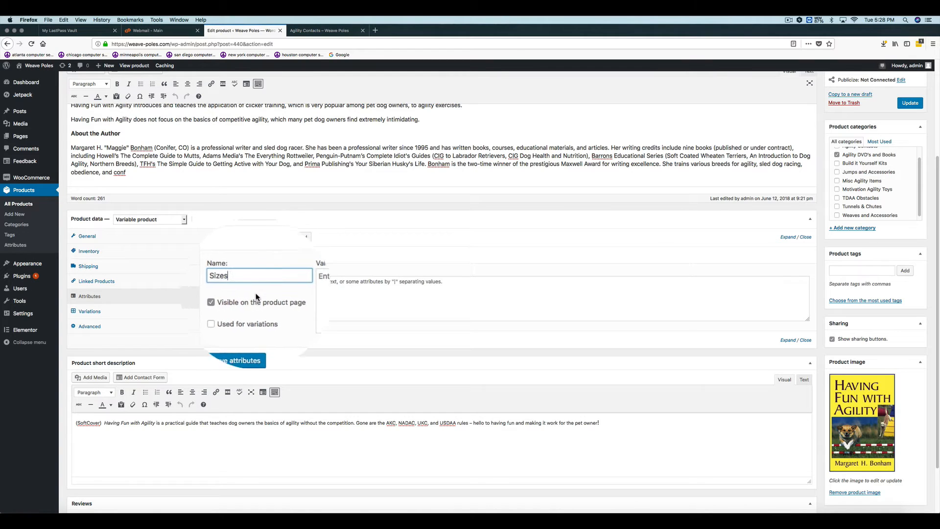
left_click(225, 315)
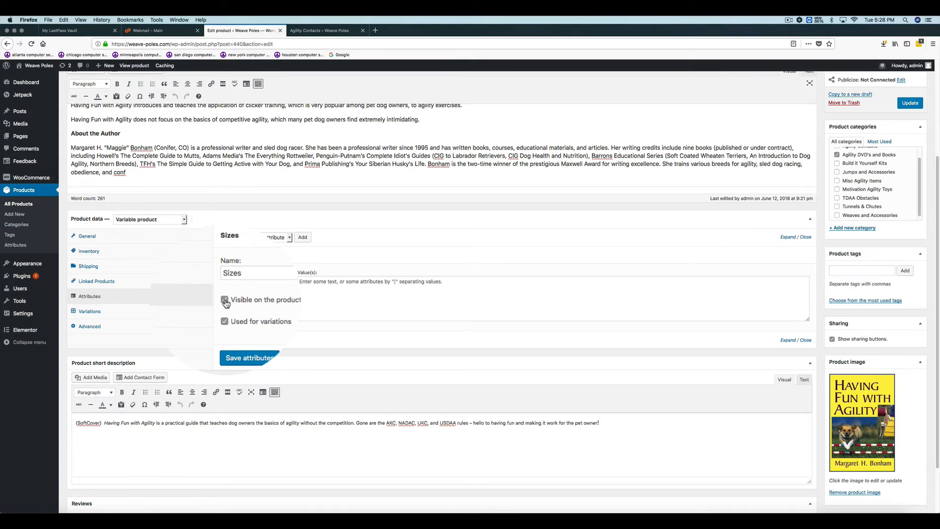
left_click(225, 301)
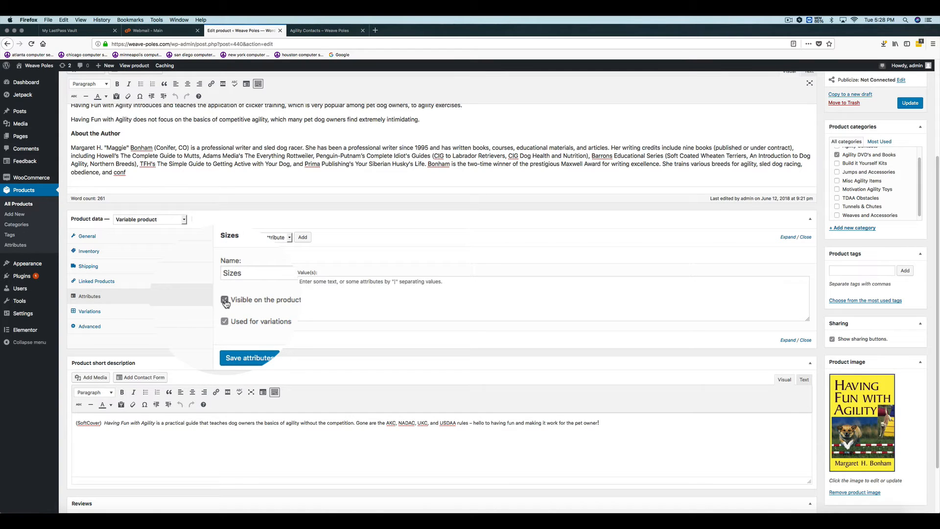
- Give the Sizes attribute the values 5 | 6 | 7 | 7 1/2 and save the attributes
left_click(310, 283)
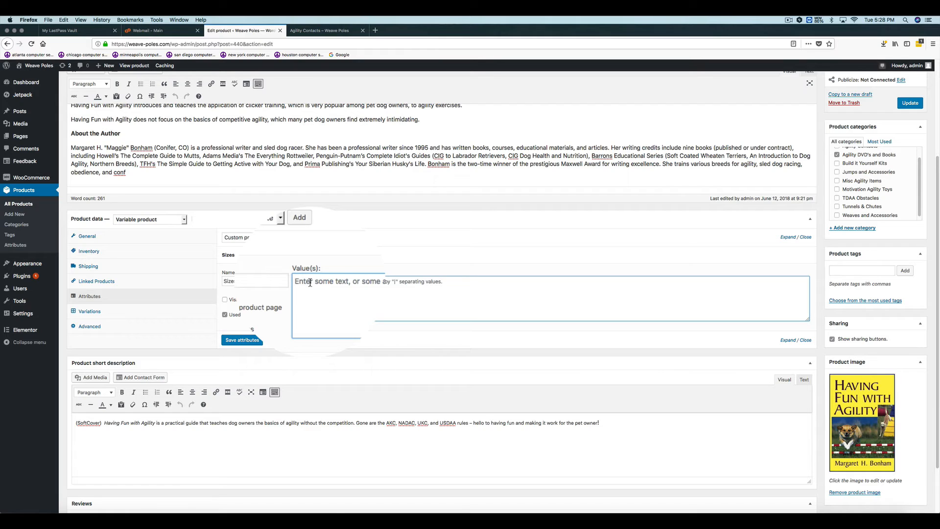
type("5")
type(" |")
type(" 6 | 7")
type(" |")
type(" |")
type(" 7")
type(" 1/2")
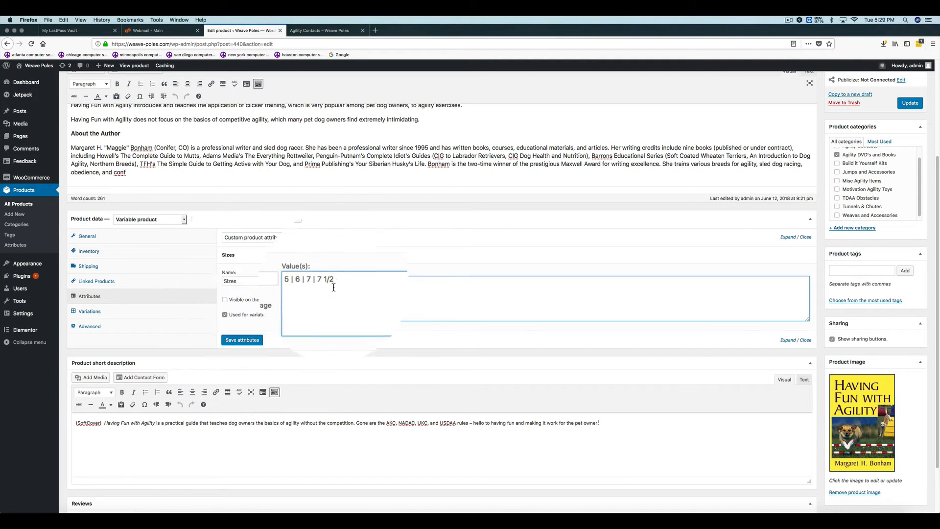
left_click_drag(337, 282, 289, 288)
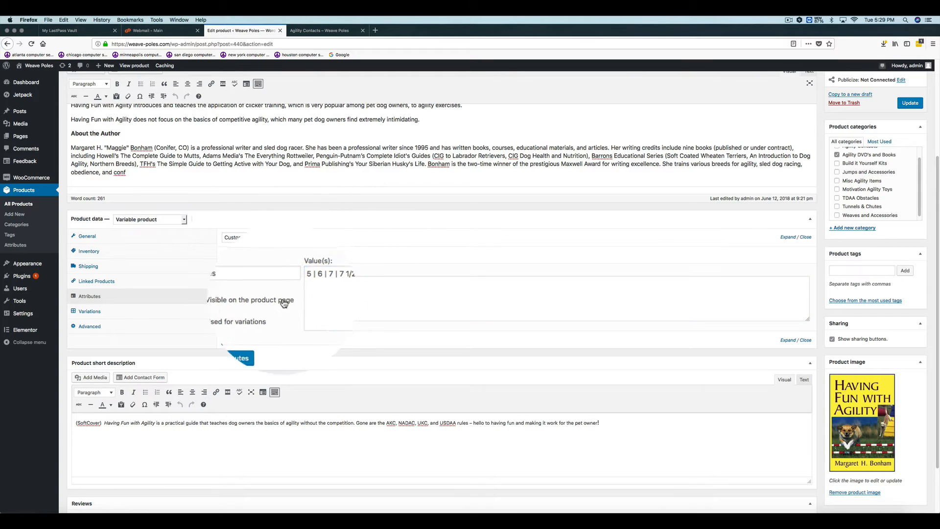
left_click(255, 342)
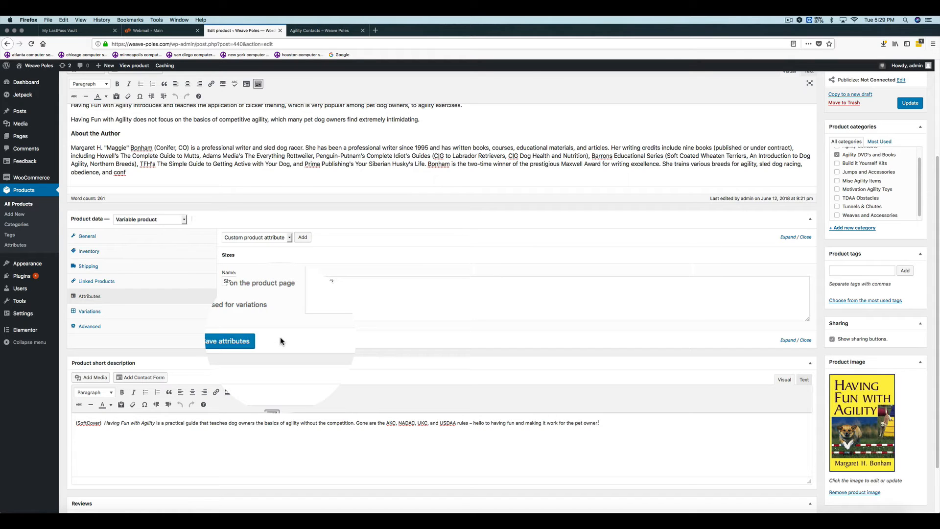
- Create the product's variations from all attributes
left_click(89, 310)
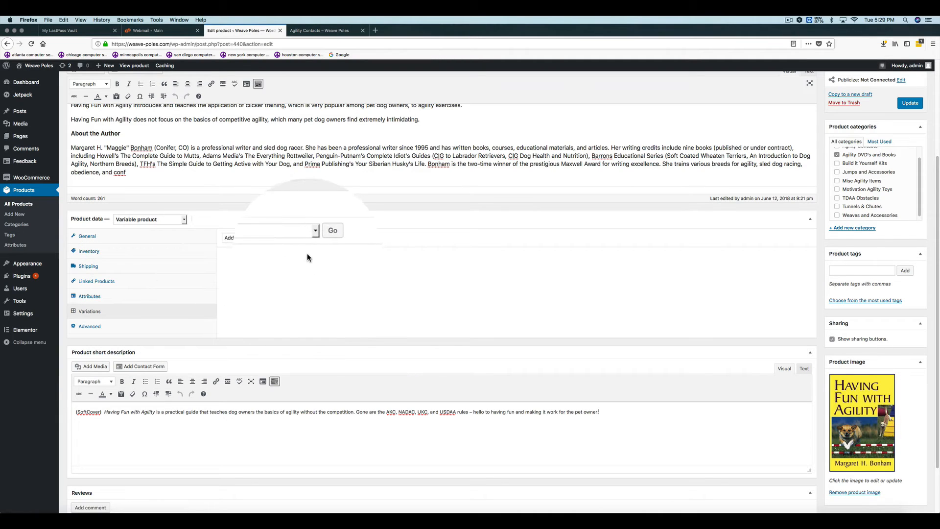
left_click(312, 238)
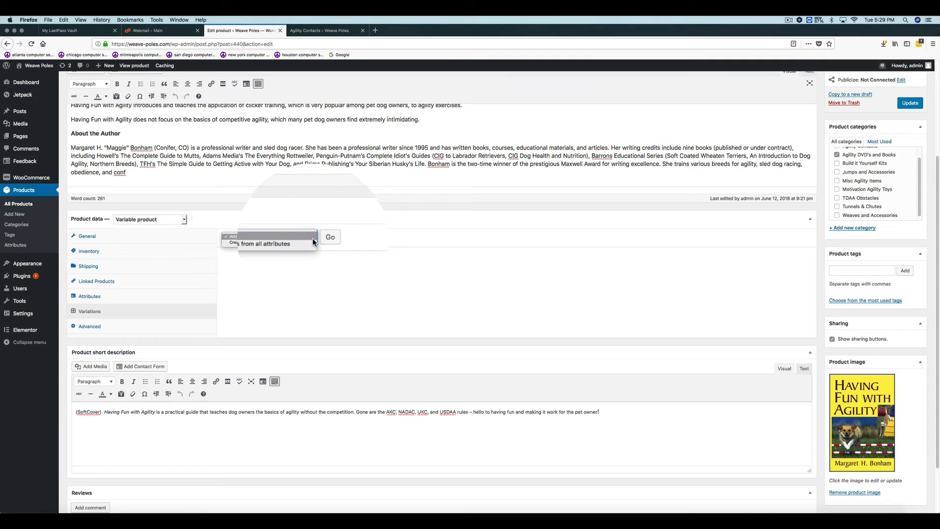
left_click(278, 243)
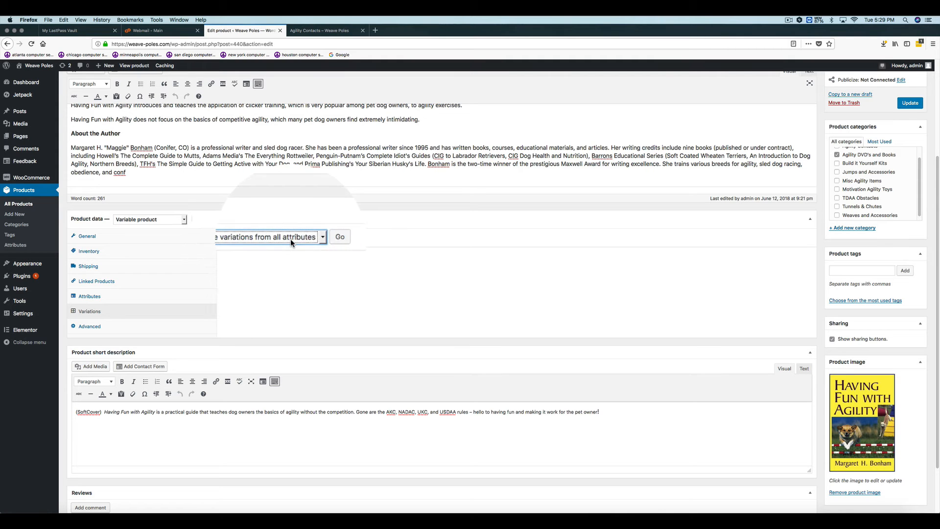
left_click(324, 238)
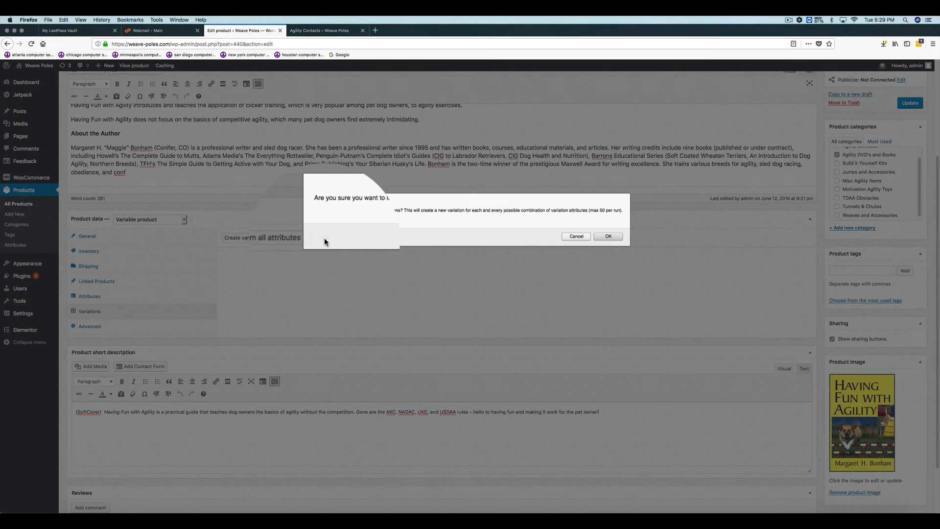
left_click(608, 236)
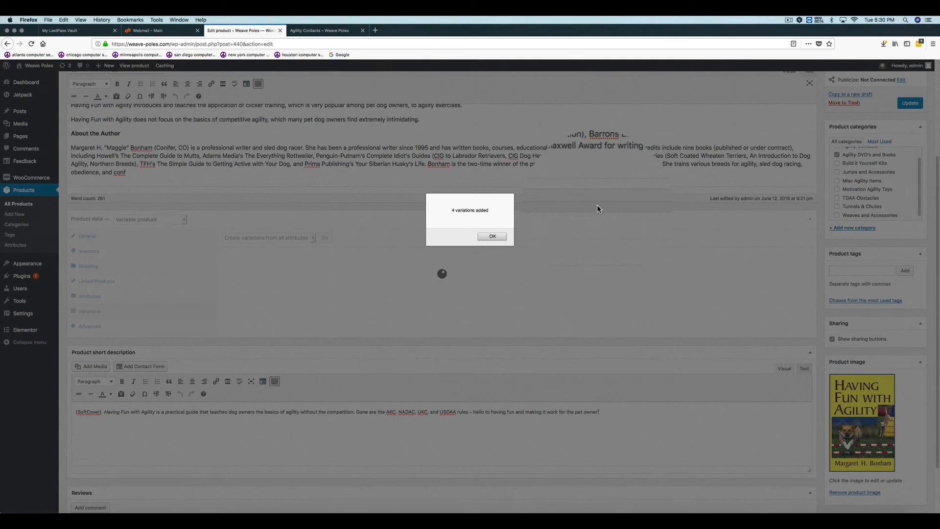
left_click(492, 237)
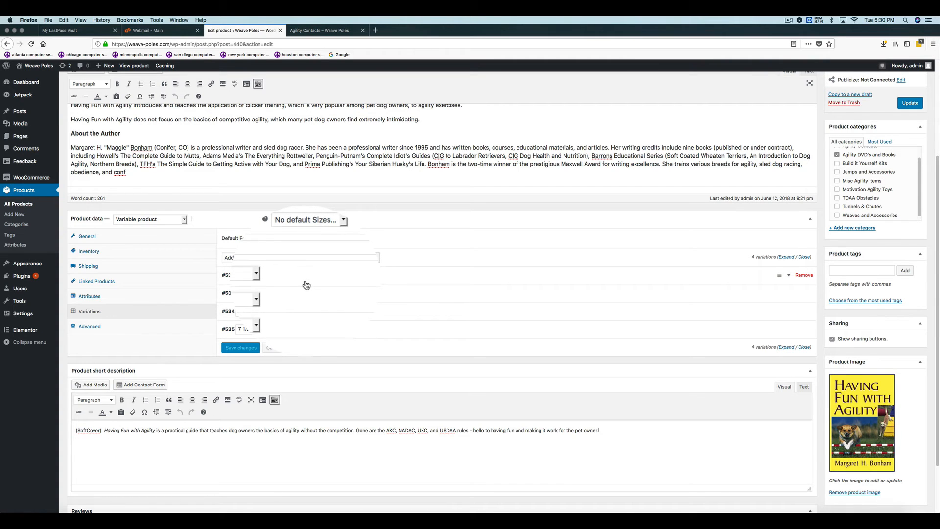
left_click(332, 239)
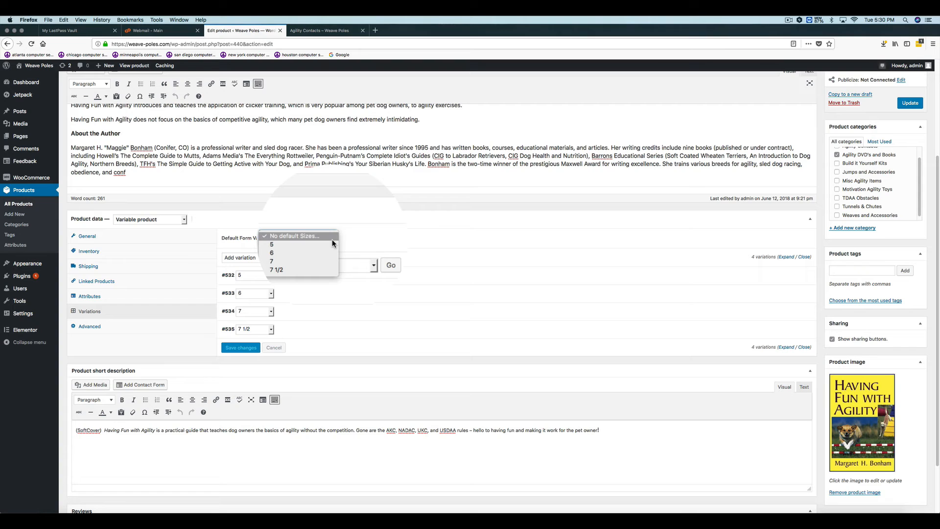
left_click(343, 233)
left_click(344, 225)
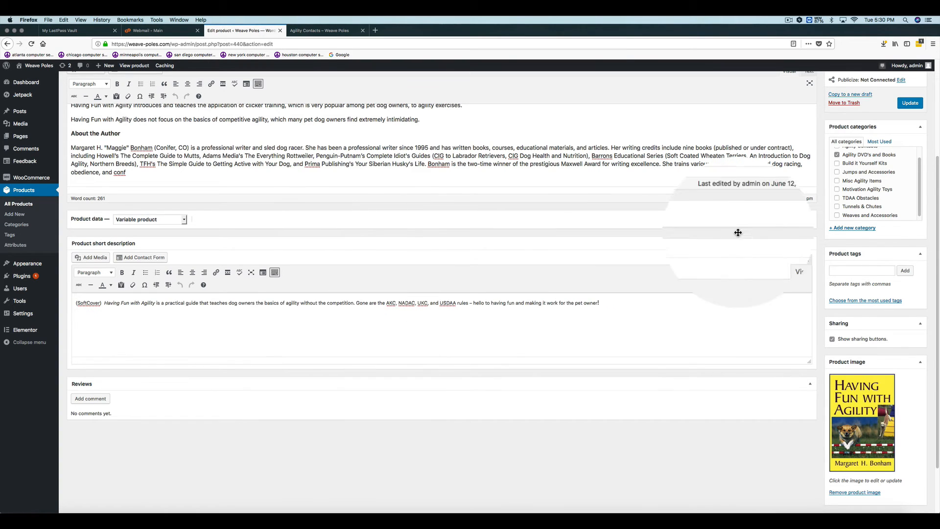
left_click(808, 220)
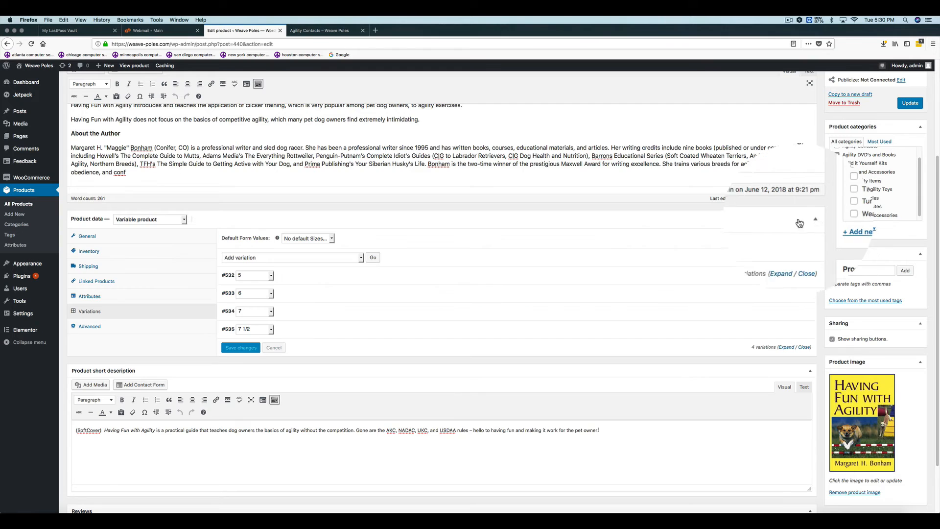
- Set the regular price of all the book's variations to 10 with the bulk pricing action
left_click(360, 258)
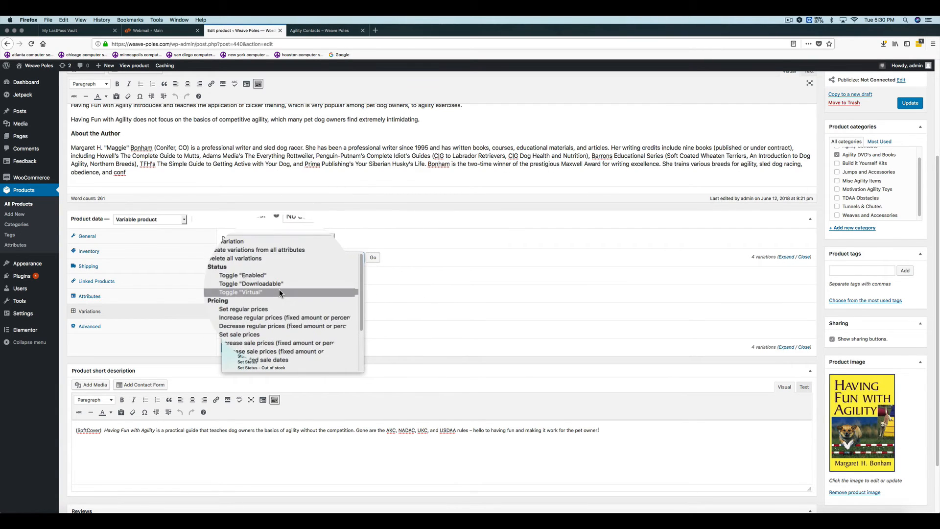
left_click(271, 303)
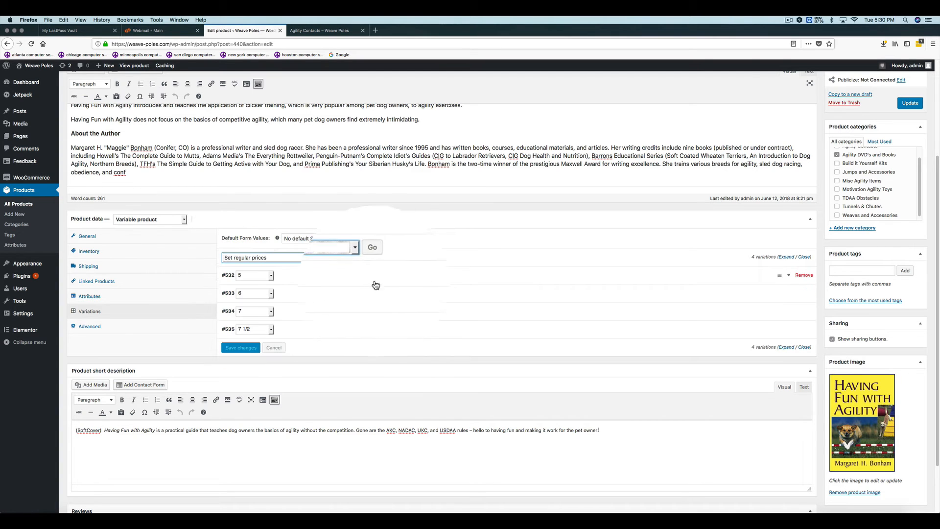
left_click(373, 257)
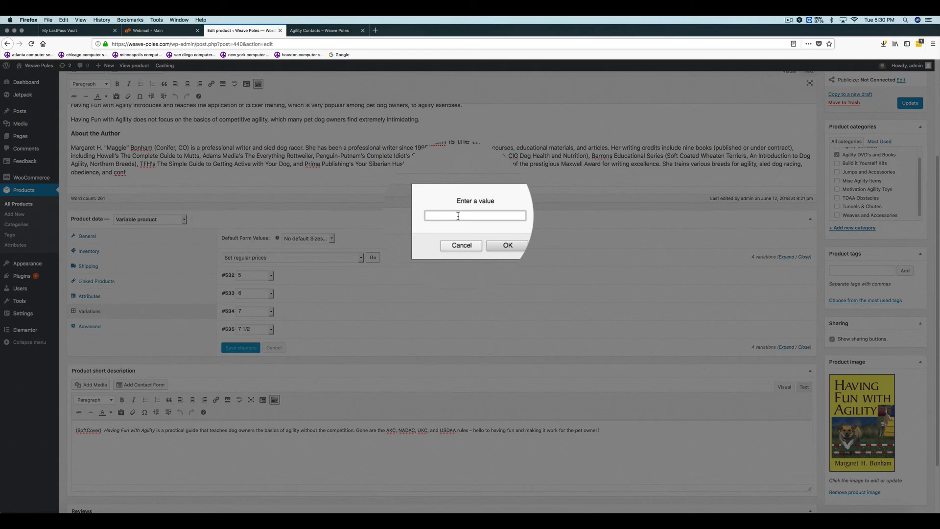
type("10")
left_click(496, 237)
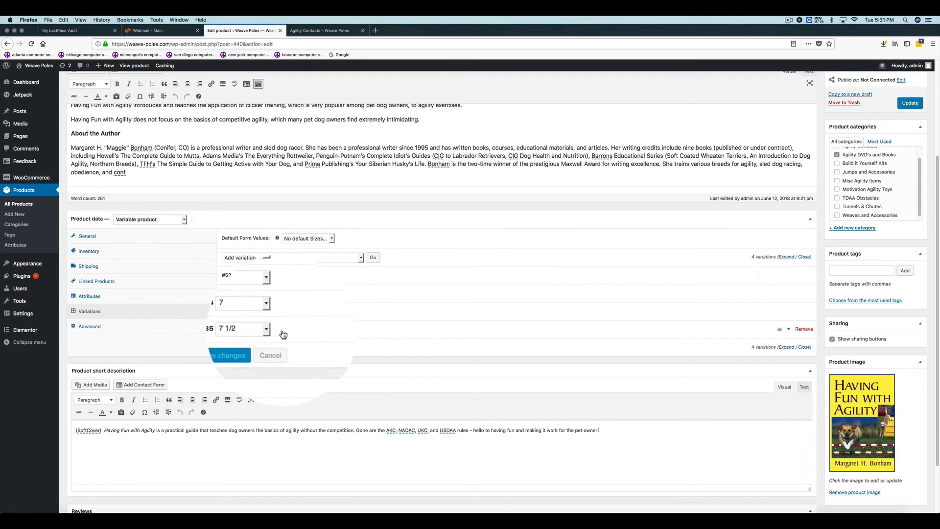
- Set the 7 1/2 variation's regular price to 15.00, save the variation changes and update the product
left_click(788, 330)
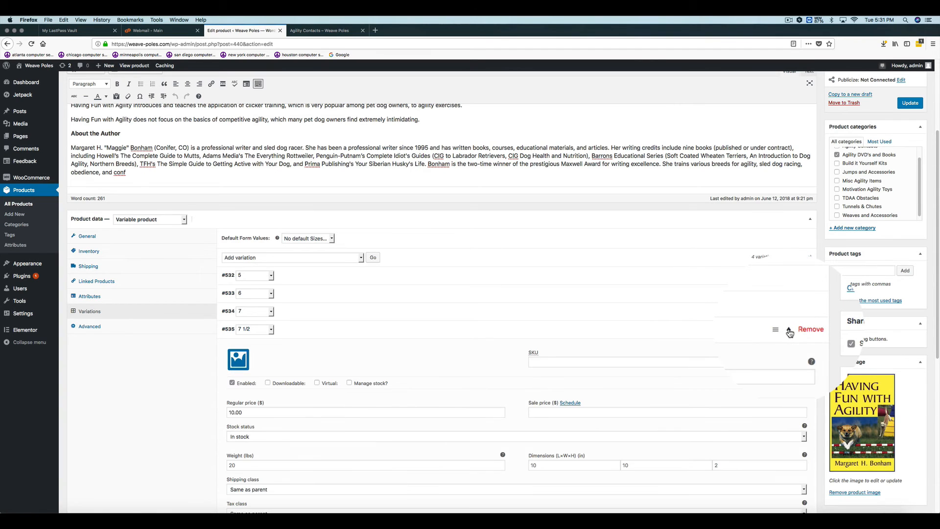
left_click_drag(938, 238, 939, 311)
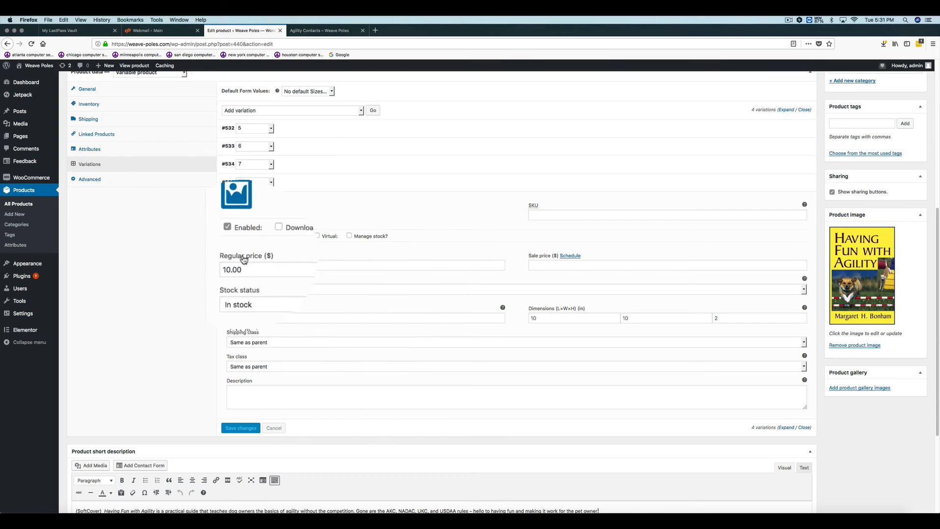
left_click_drag(247, 266, 207, 269)
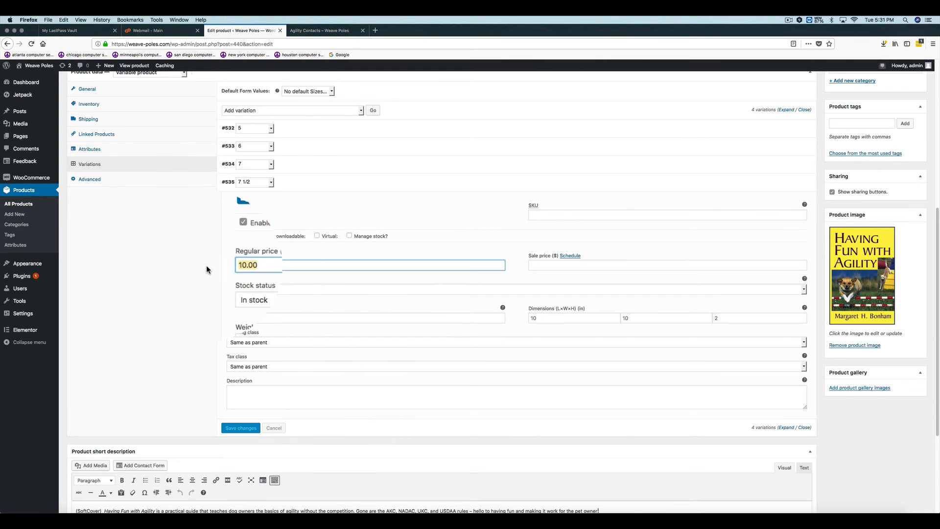
type("15.00")
left_click(319, 398)
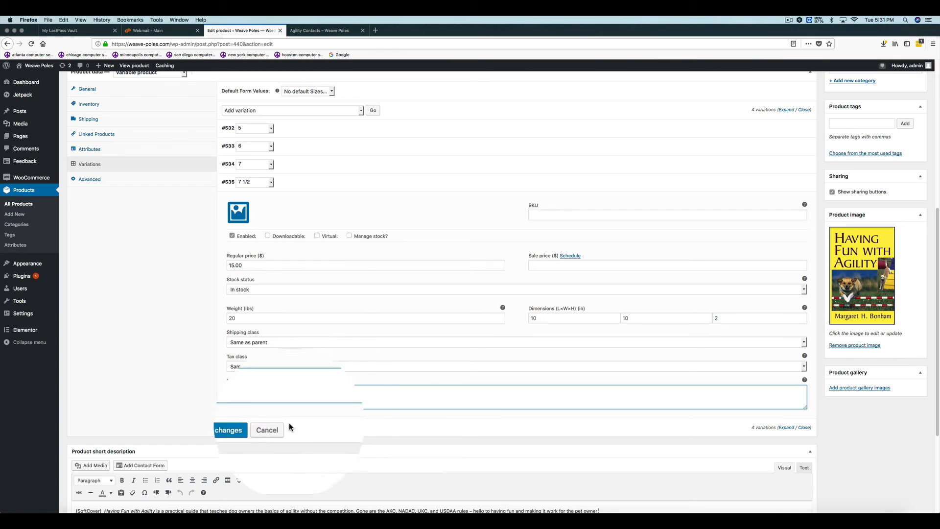
left_click(241, 428)
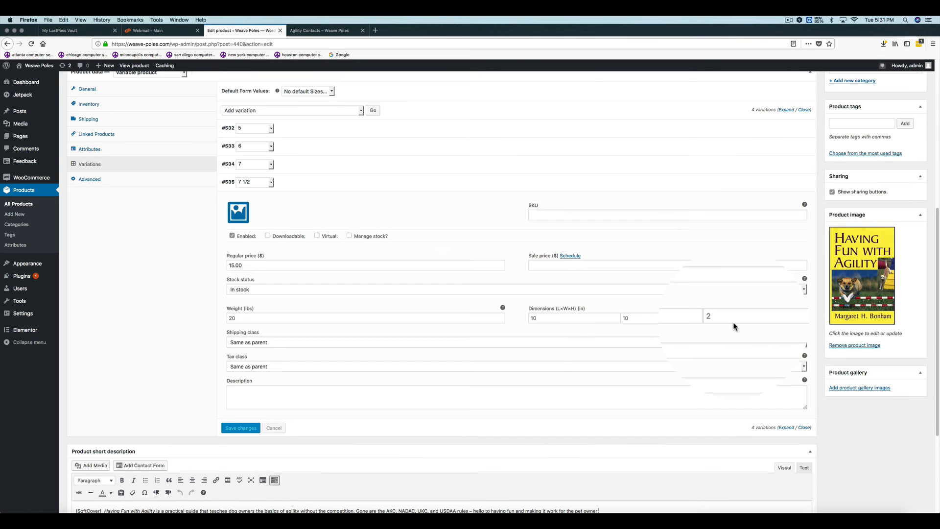
left_click_drag(936, 268, 936, 128)
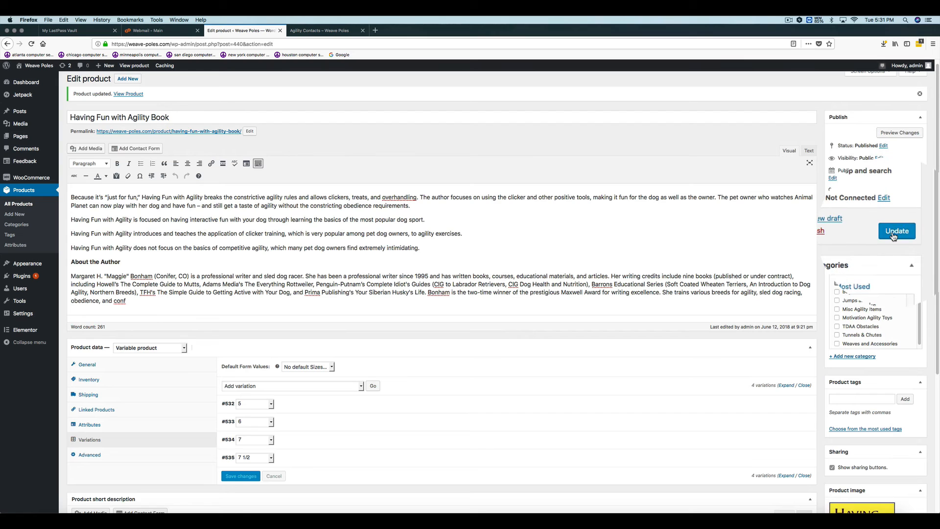
left_click(892, 231)
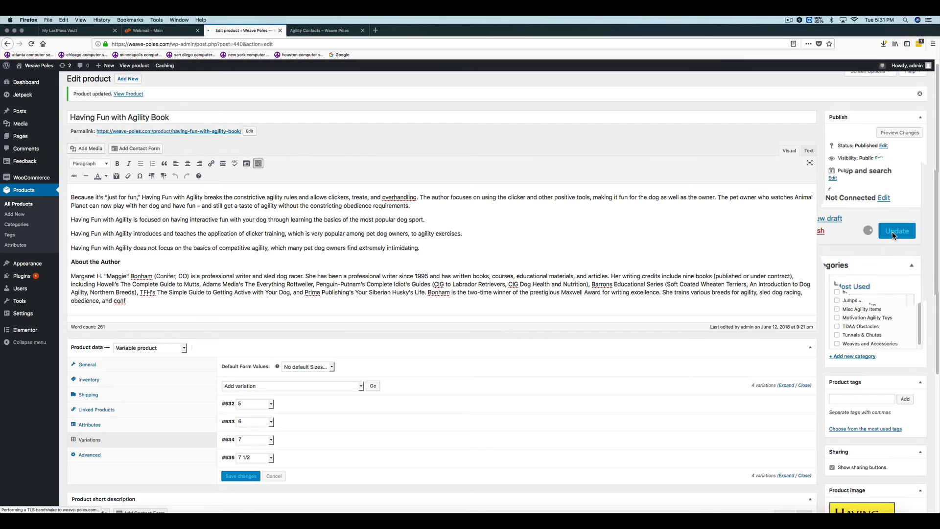
- Switch to the shop site and open Having Fun with Agility Book from the Agility DVD's and Books category
left_click(316, 39)
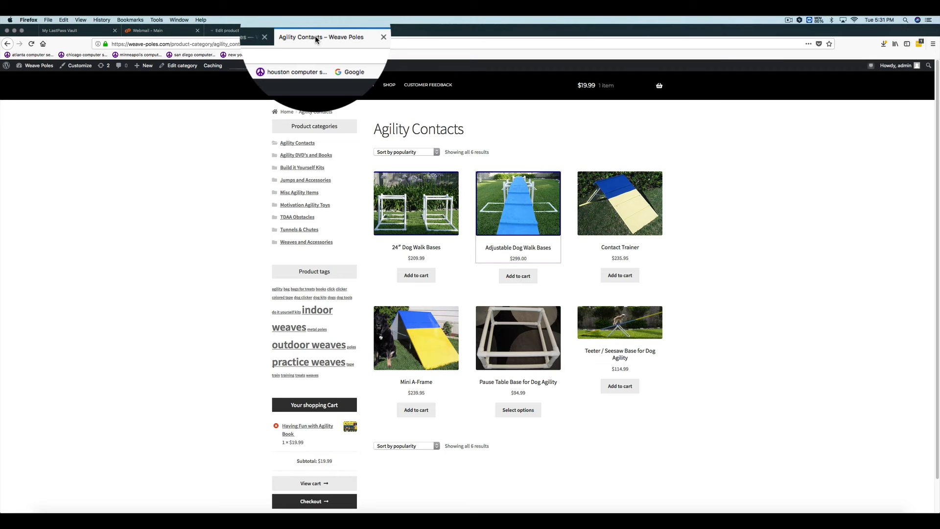
left_click(308, 155)
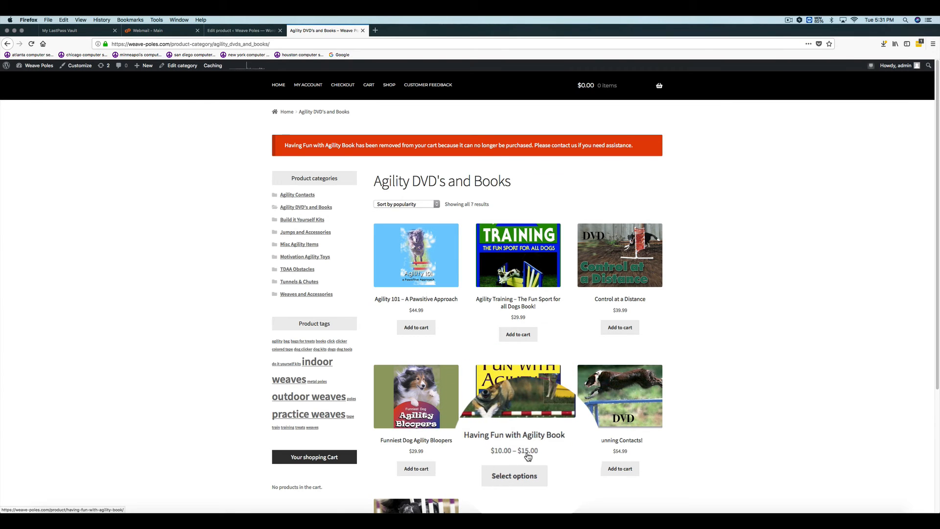
left_click(523, 413)
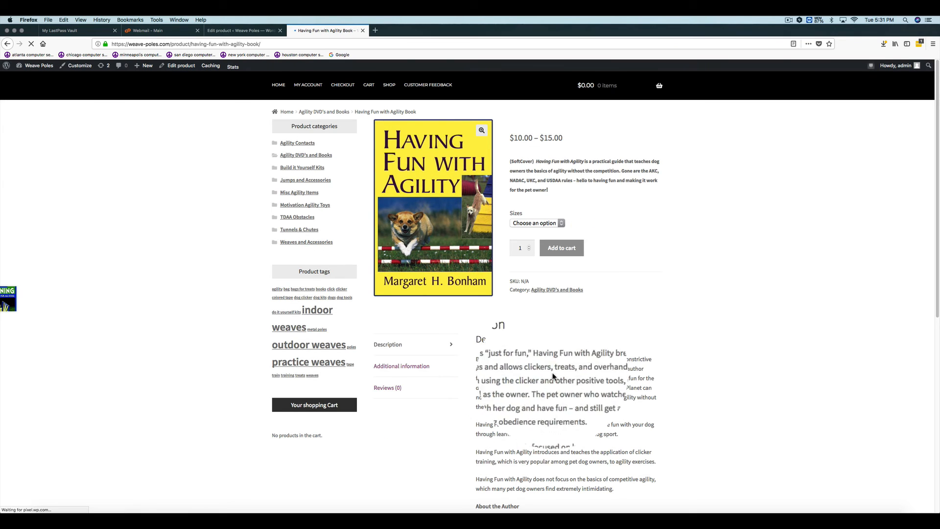
- Try size 5 on the book's page, switch the size to 7 1/2 and add one copy to the cart
left_click(560, 248)
left_click(519, 234)
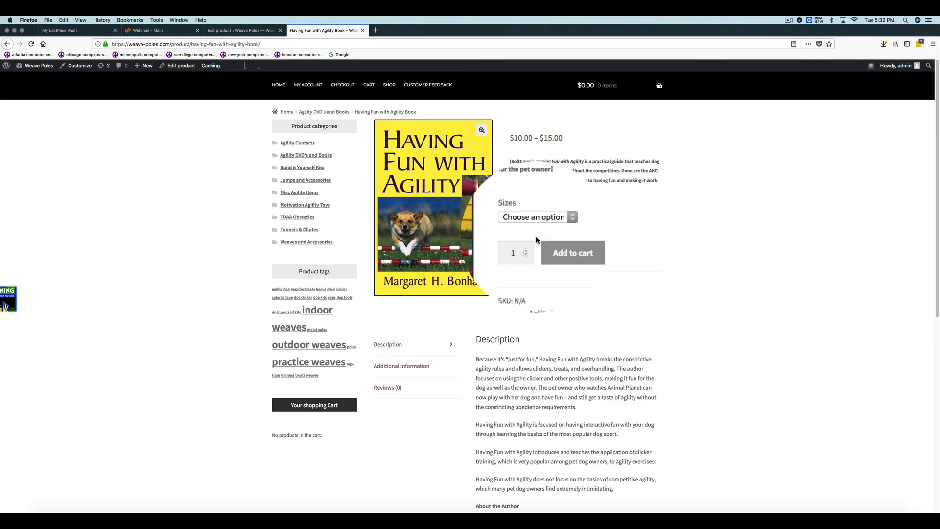
left_click(562, 222)
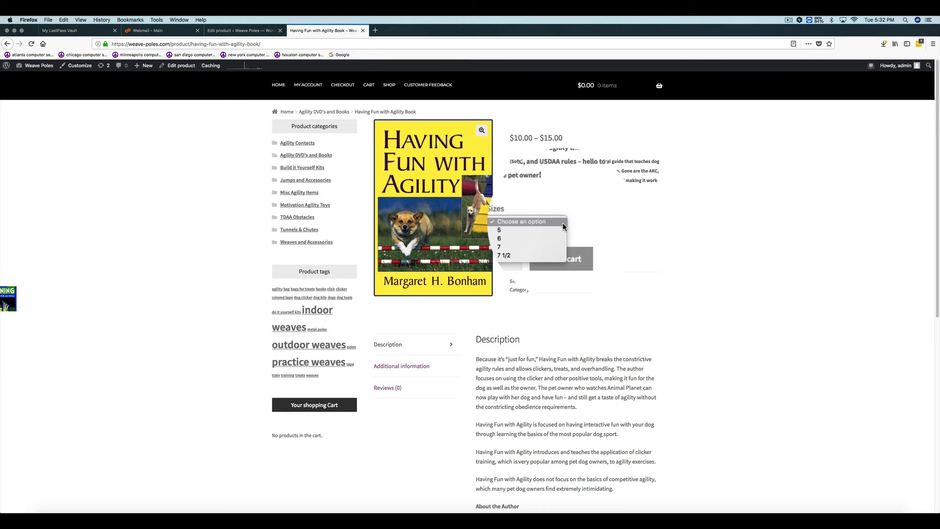
left_click(537, 230)
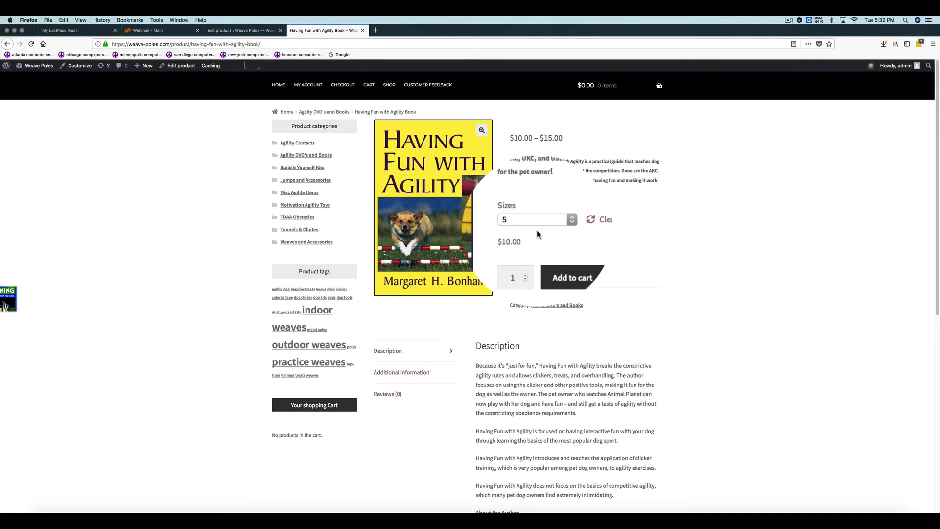
left_click(562, 222)
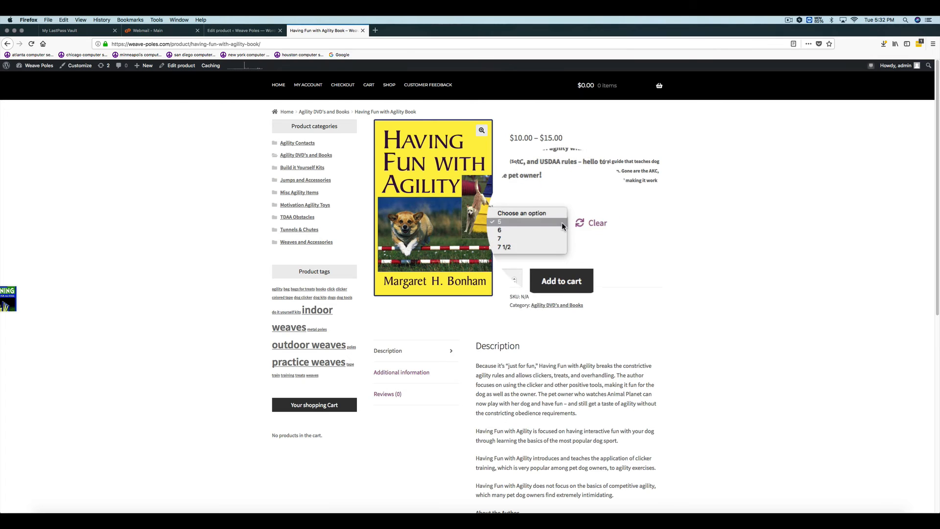
left_click(533, 240)
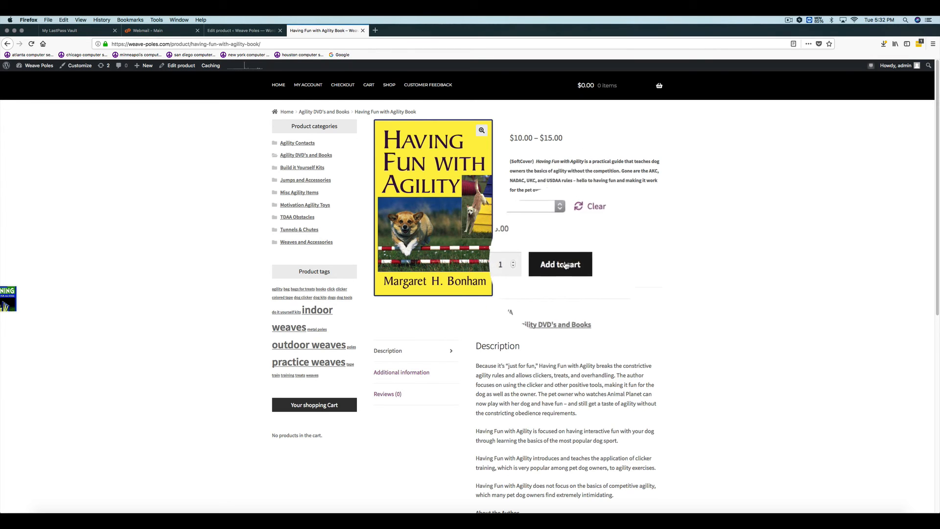
left_click(566, 265)
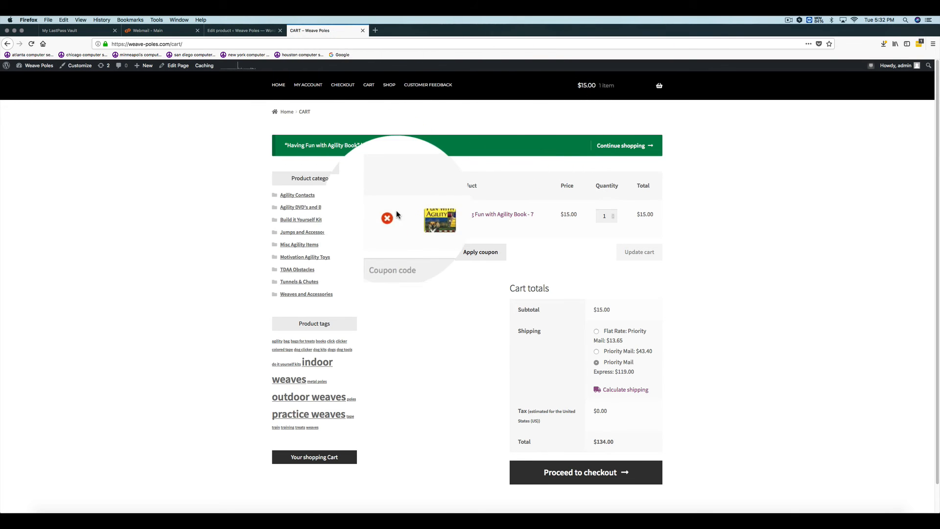
- Return to the product editor and review the product categories assigned to the book
left_click(241, 32)
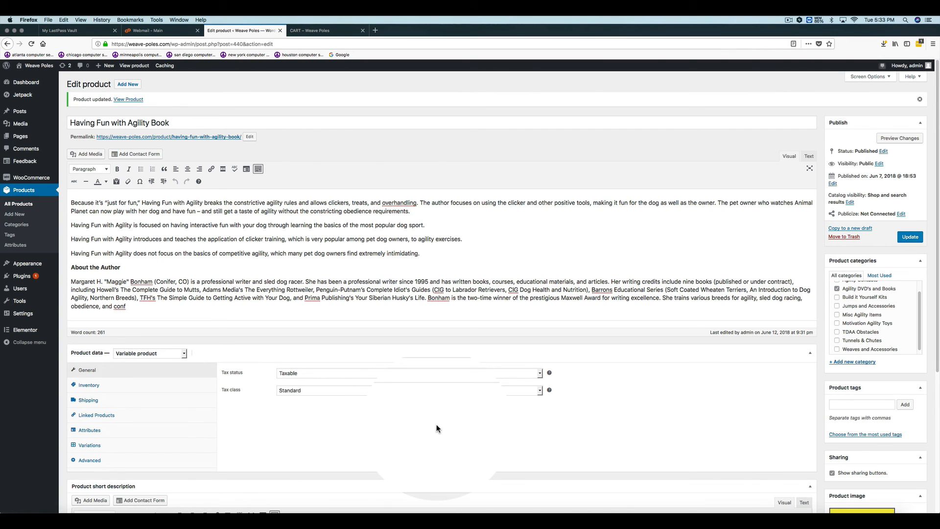
scroll(935, 309, "down", 2)
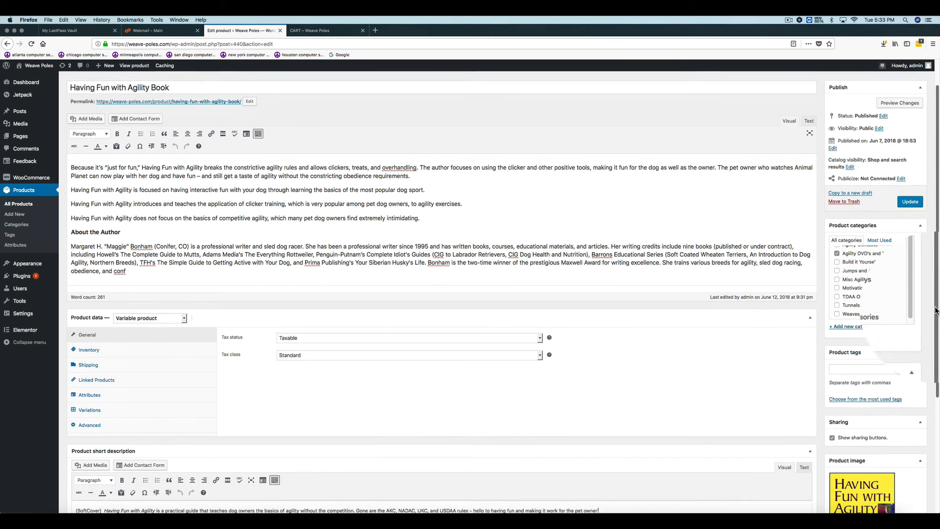
left_click_drag(936, 310, 937, 336)
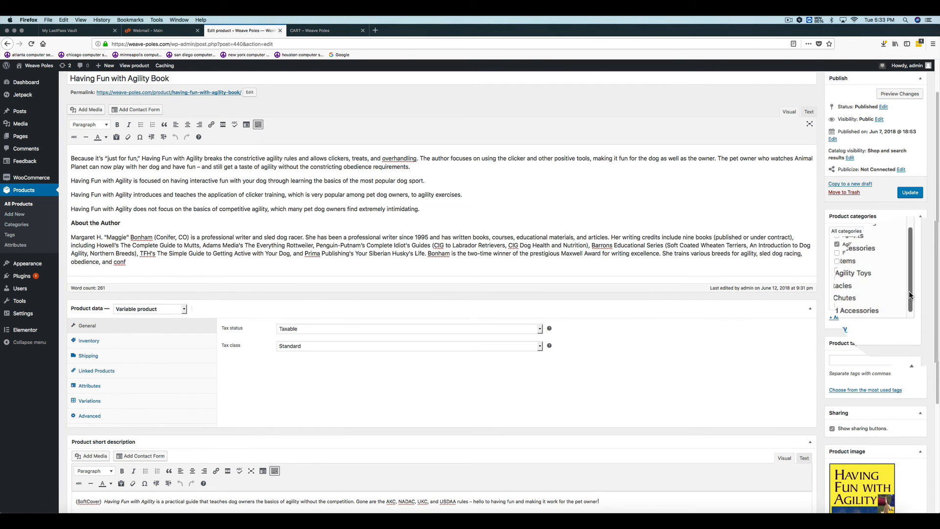
left_click_drag(908, 290, 912, 264)
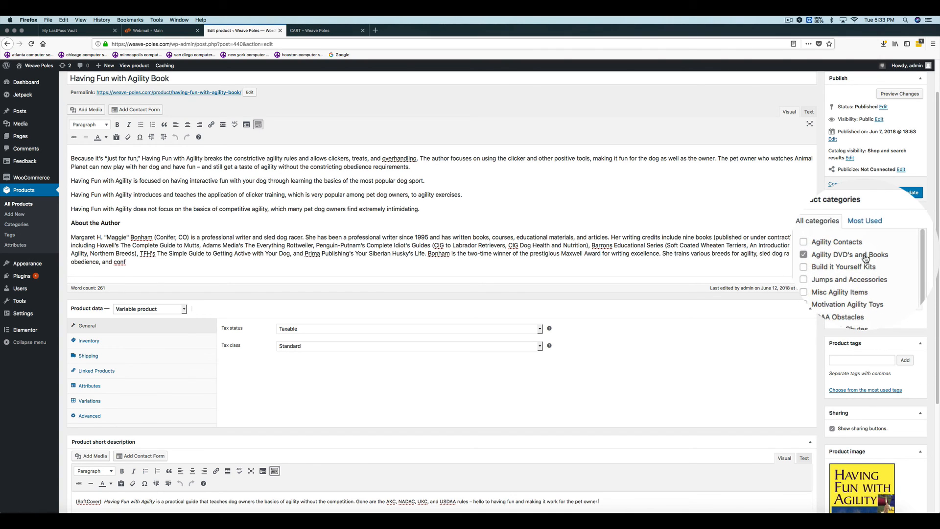
- Review the upload and media library options for the product image, keeping the current book cover
scroll(907, 367, "down", 5)
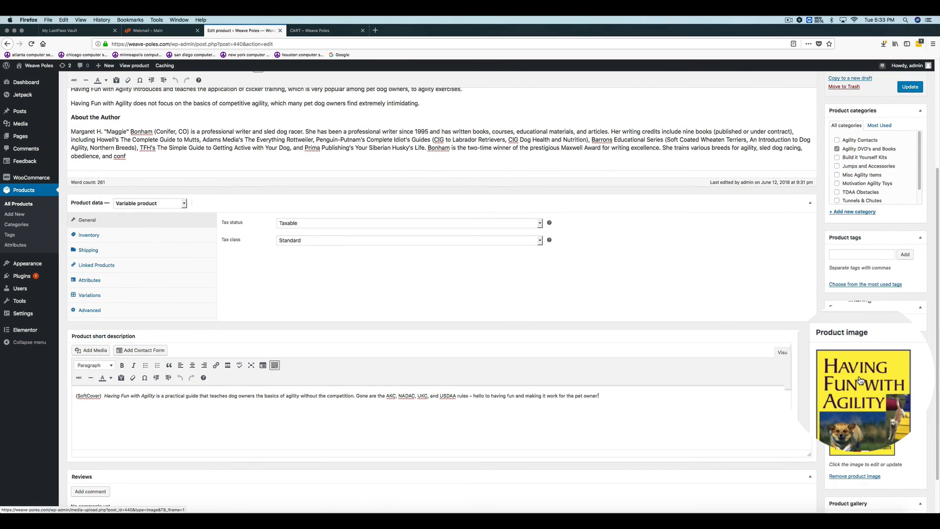
left_click(860, 380)
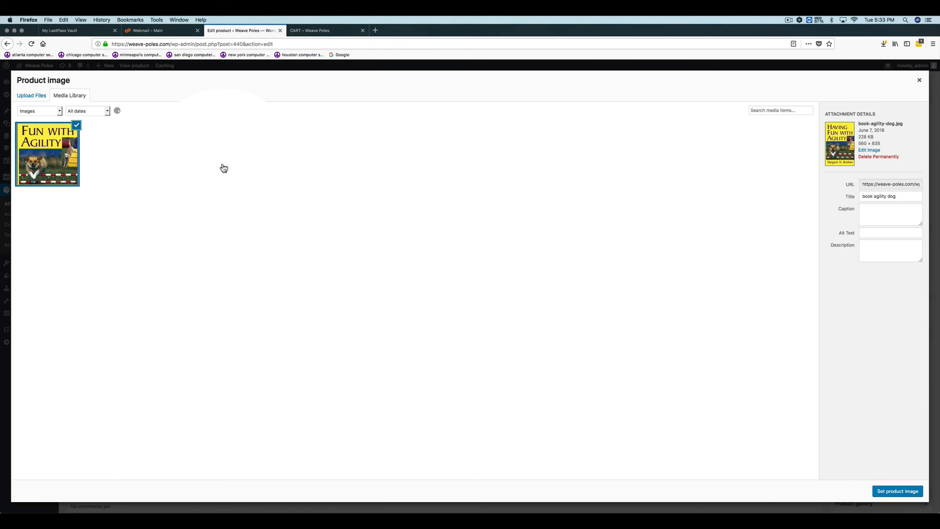
left_click(58, 99)
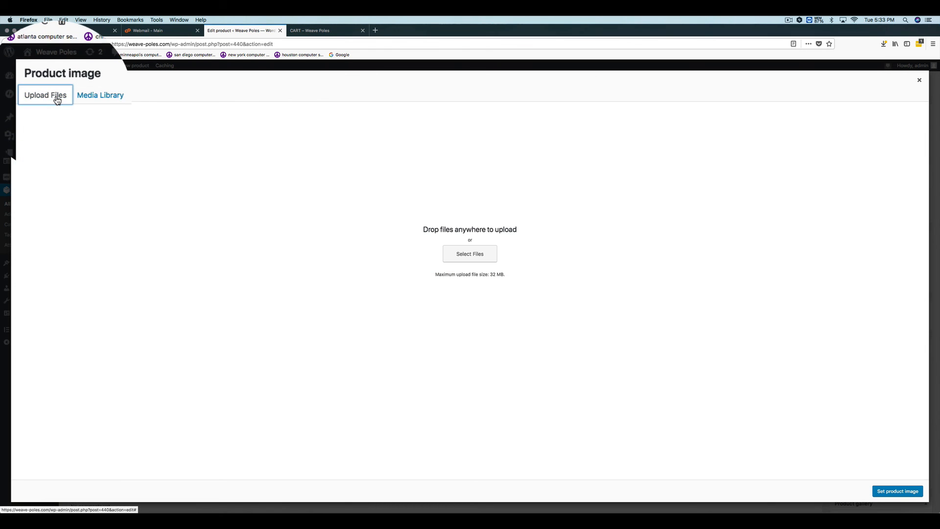
left_click(76, 100)
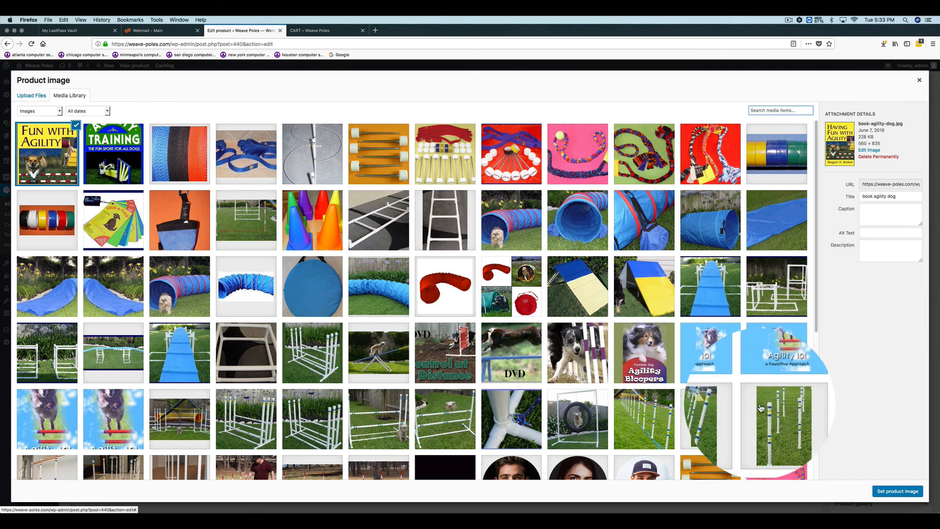
left_click(879, 468)
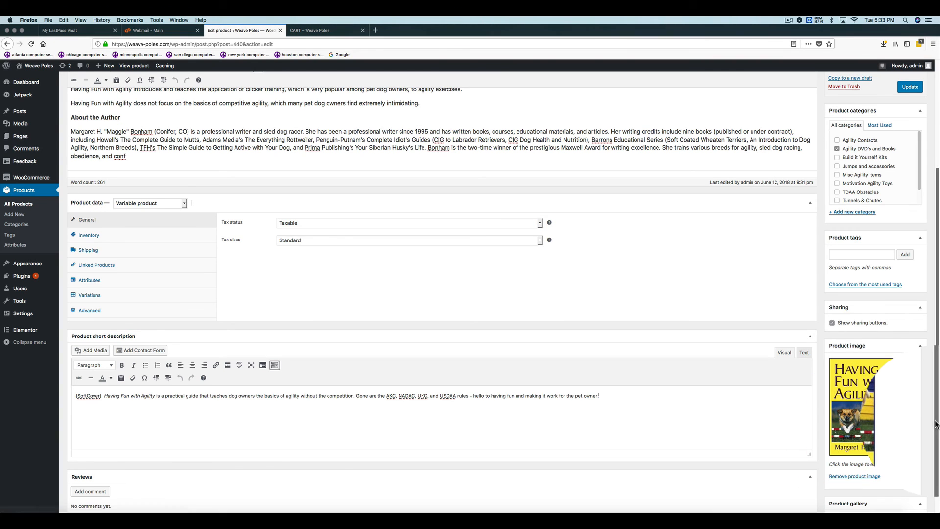
- Try selecting the first six media library images for the product gallery, and dismiss the selection
scroll(938, 466, "down", 2)
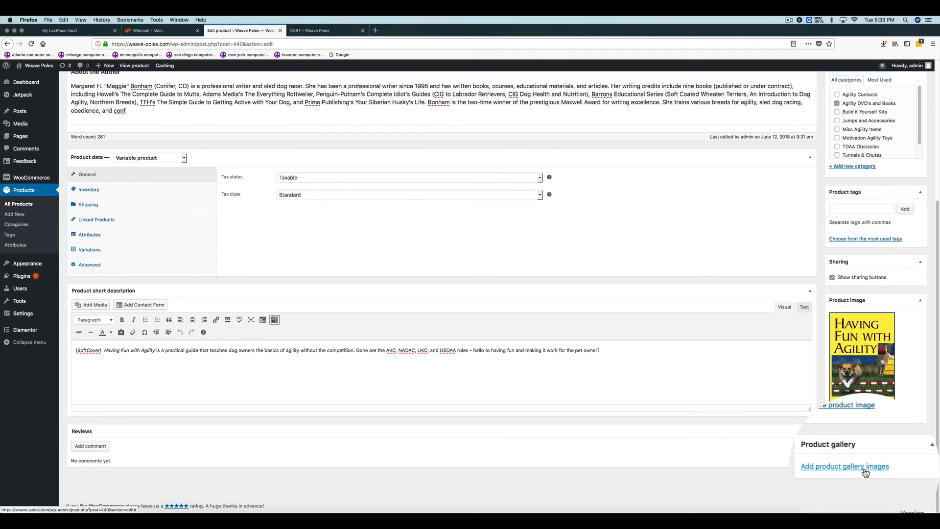
left_click(864, 467)
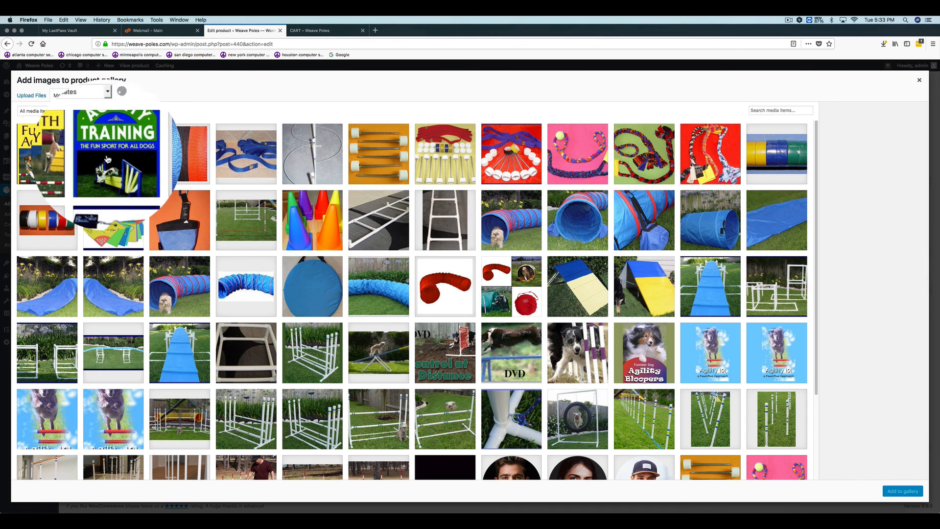
left_click(78, 158)
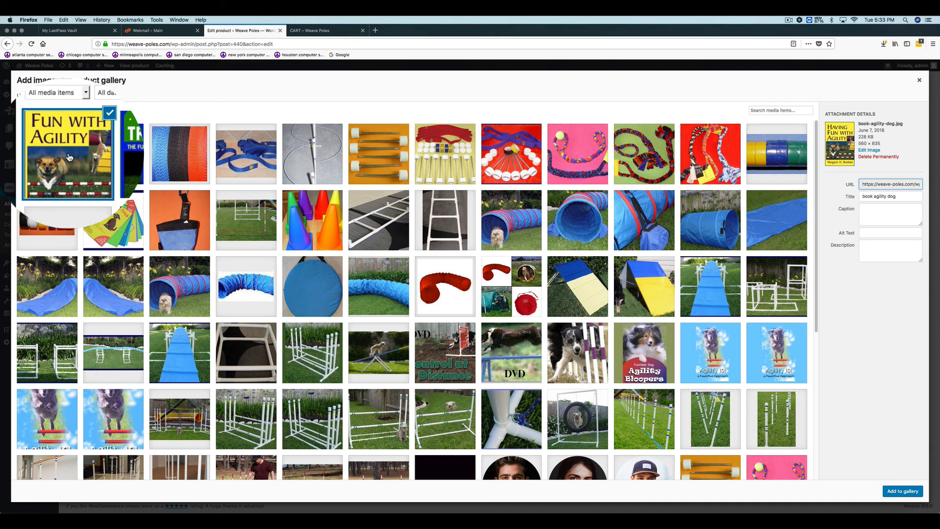
left_click(113, 153)
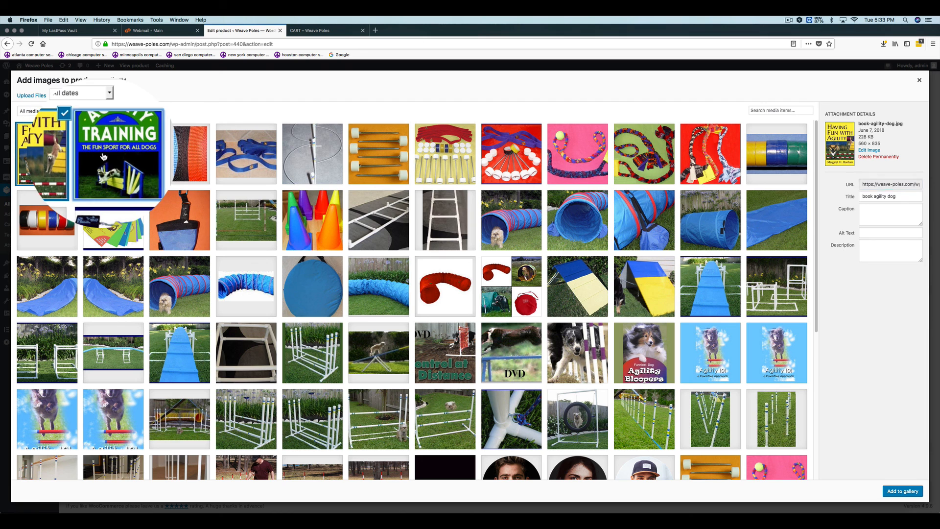
left_click(180, 156)
left_click(225, 159)
left_click(312, 156)
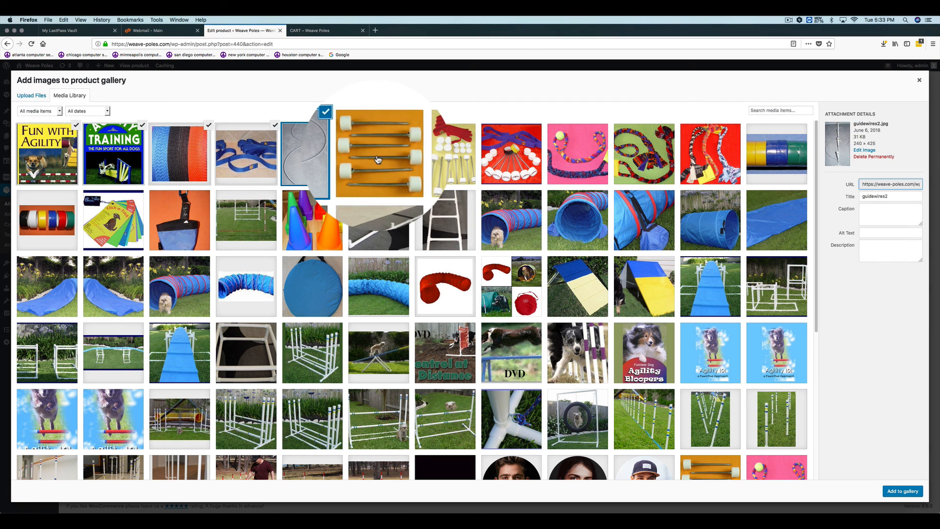
left_click(378, 156)
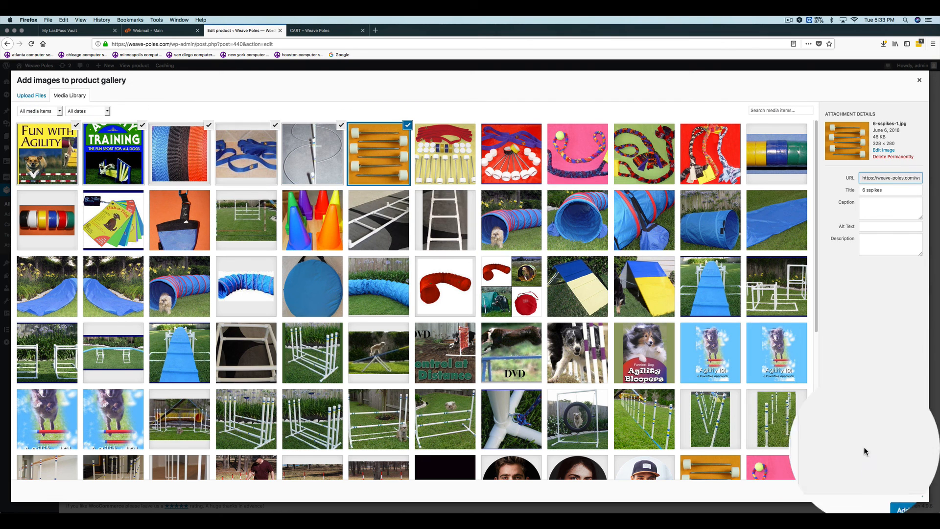
left_click(911, 73)
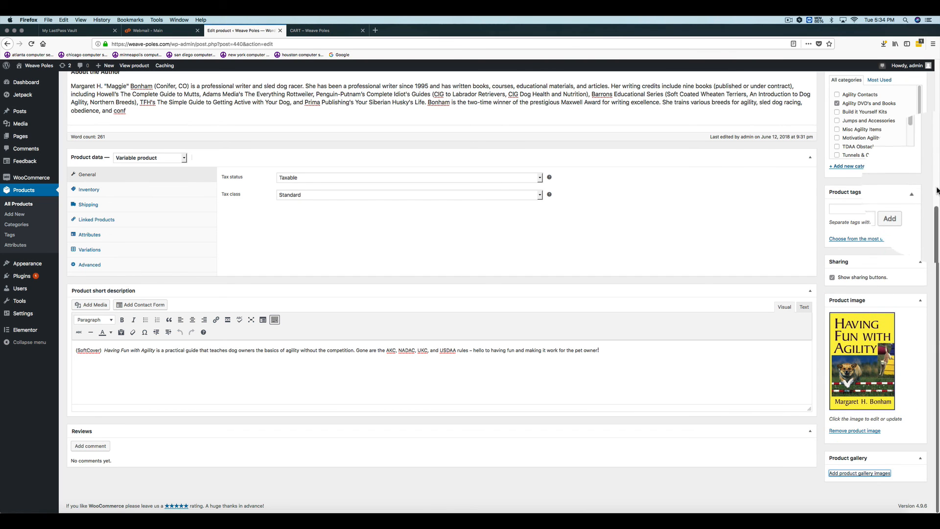
scroll(937, 211, "up", 5)
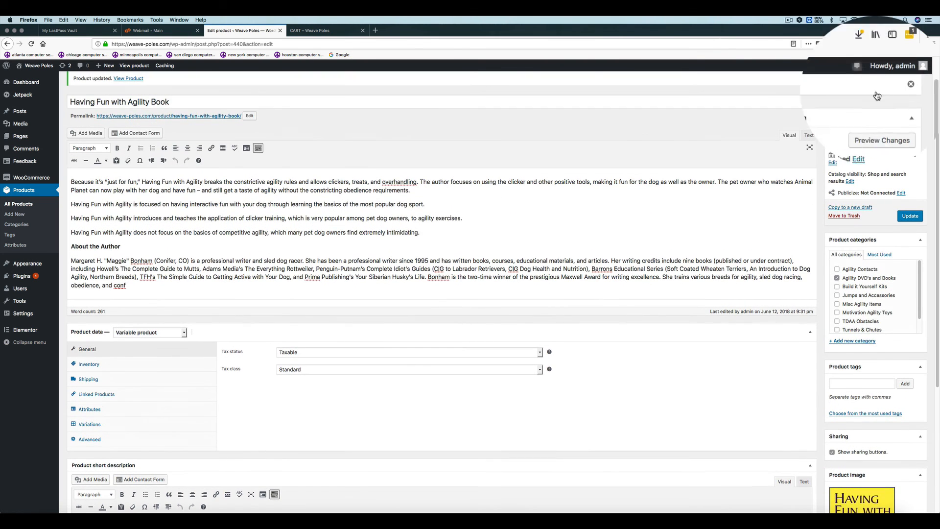